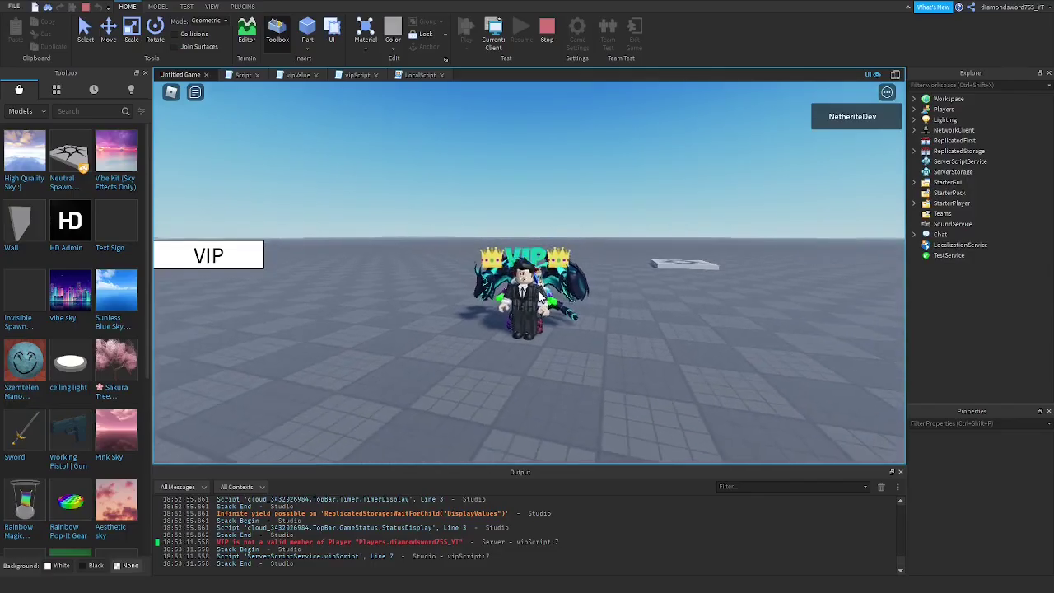
# Examine the avatar in the running game from near and far, with and without the overhead VIP tag.
pyautogui.scroll(-5, 536, 294)
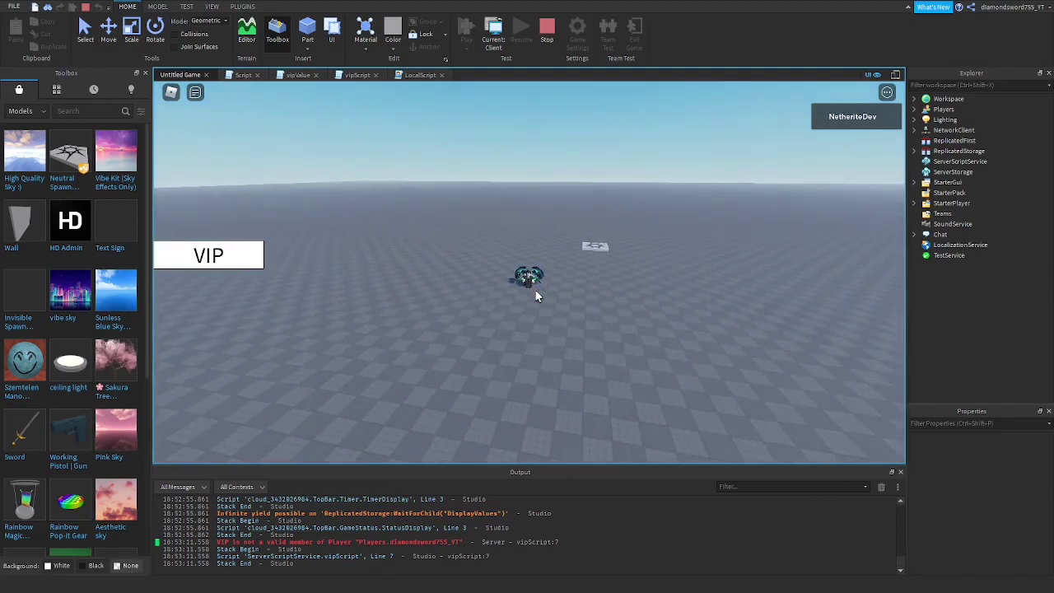
pyautogui.scroll(5, 535, 295)
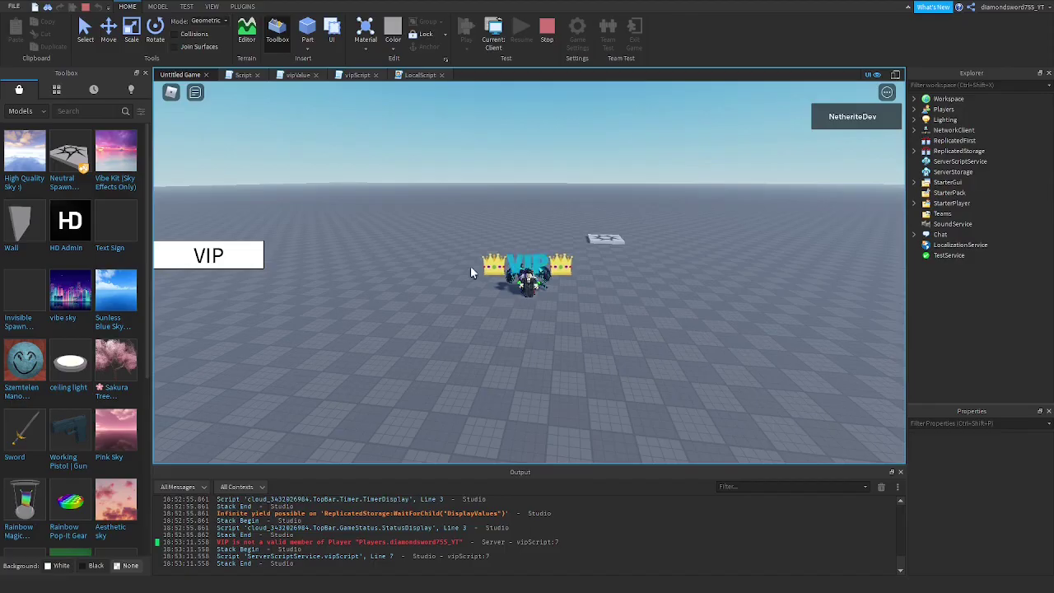
pyautogui.moveTo(527, 293)
pyautogui.mouseDown(button='right')
pyautogui.moveTo(542, 303)
pyautogui.moveTo(544, 295)
pyautogui.mouseUp(button='right')
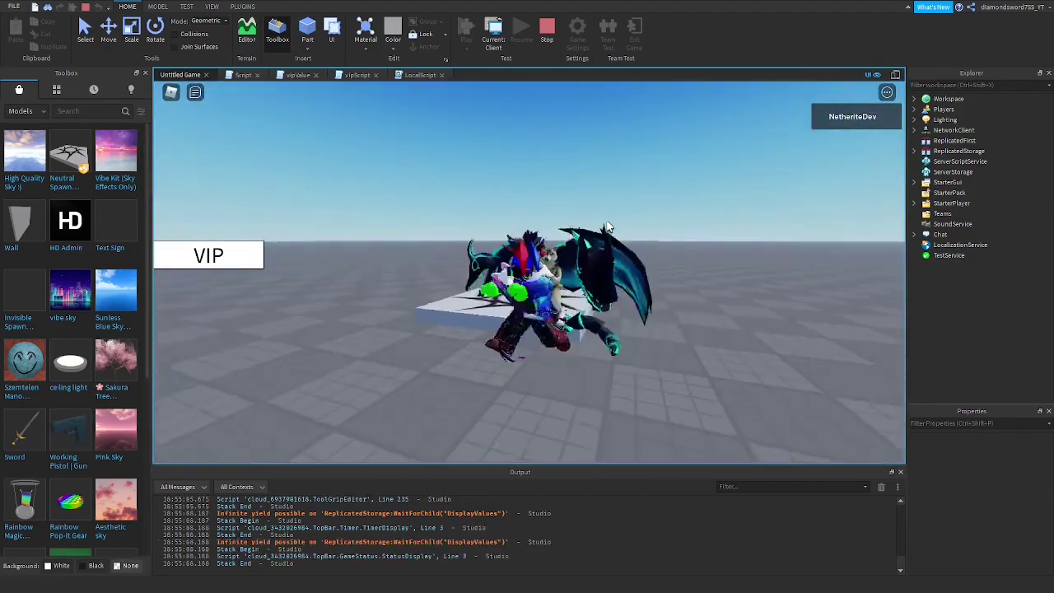
pyautogui.press('s')
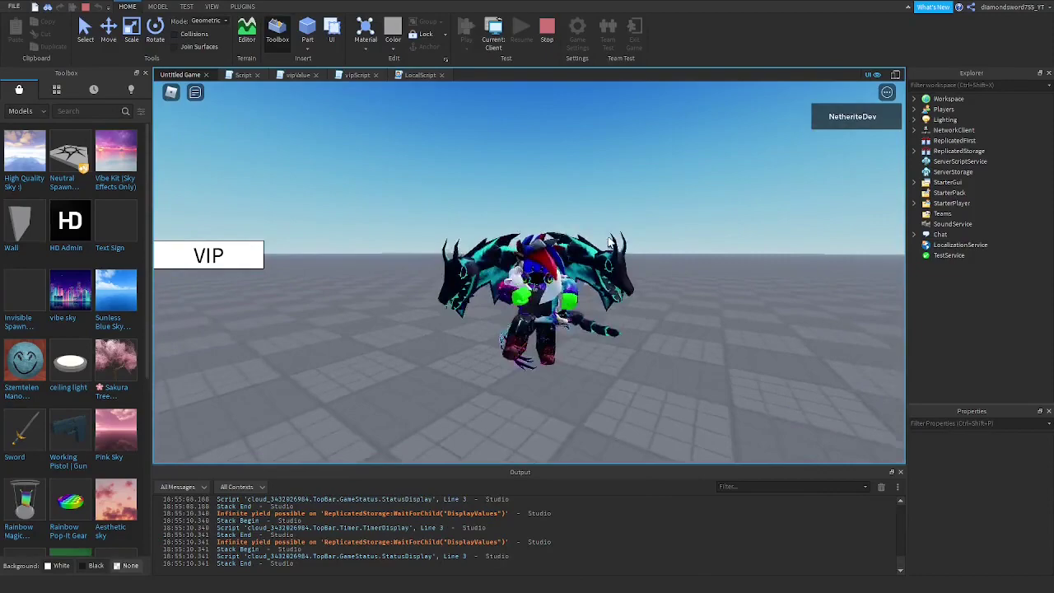
pyautogui.press('a')
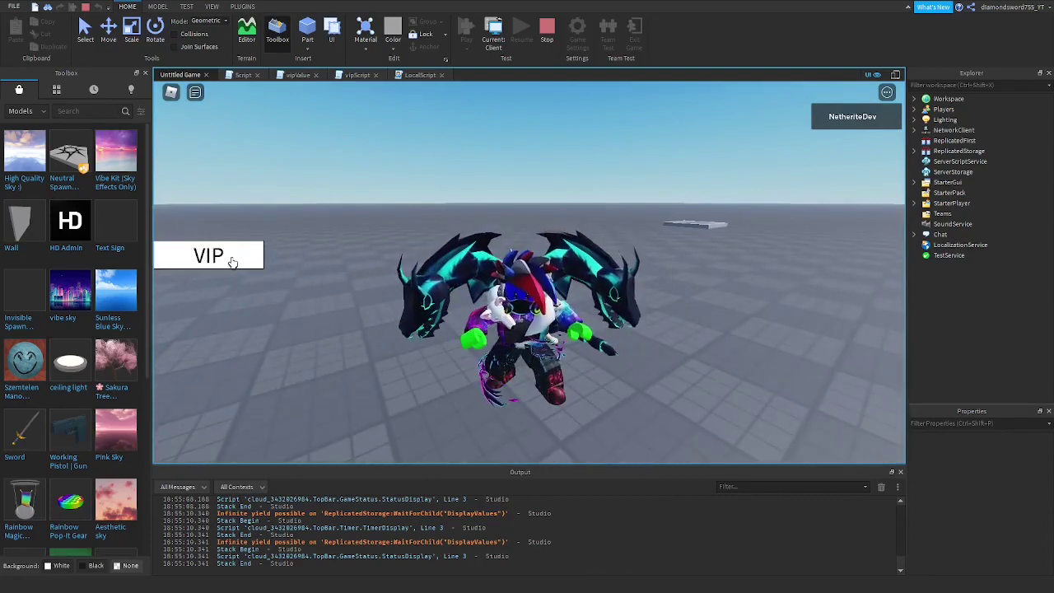
# Buy the VIP item for 999999 Robux in the play test and dismiss the purchase message.
pyautogui.click(232, 260)
pyautogui.click(562, 321)
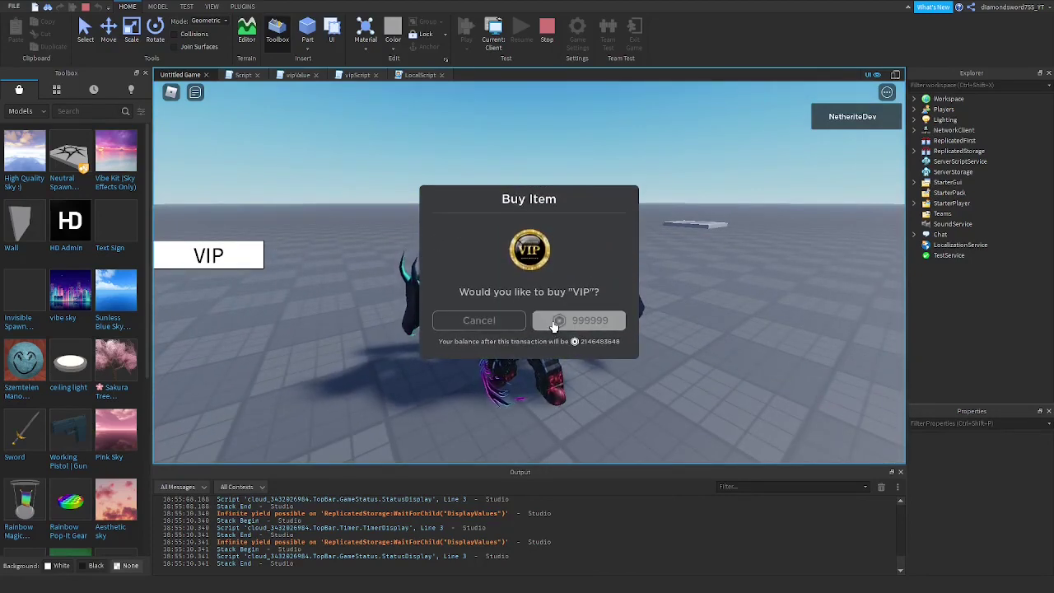
pyautogui.click(527, 299)
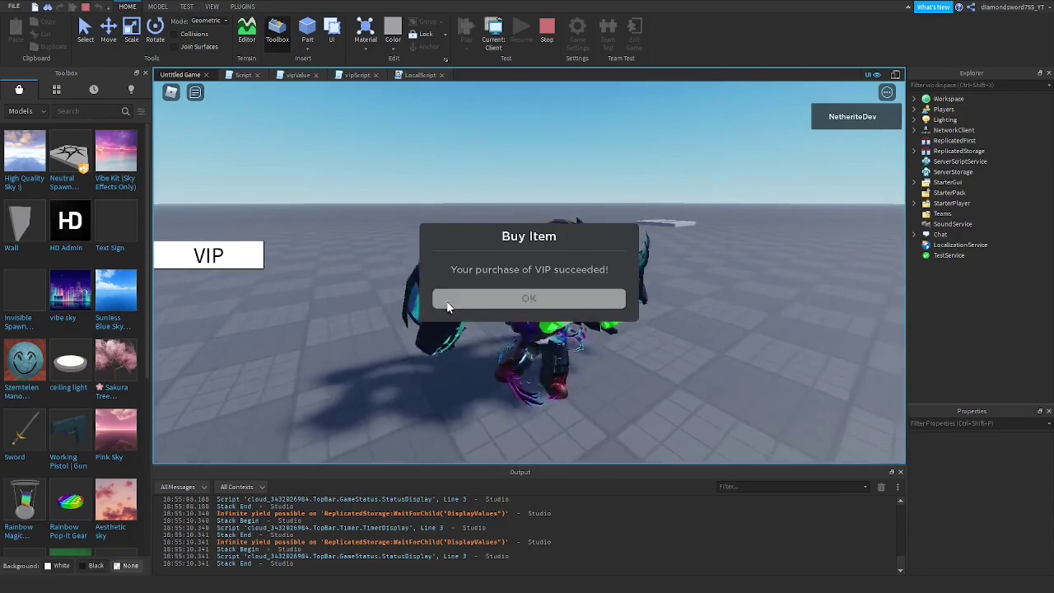
# Examine the overhead VIP tag while moving the avatar around the baseplate and viewing it from several distances and angles.
pyautogui.moveTo(517, 346); pyautogui.dragTo(538, 341, button='right')
pyautogui.scroll(2, 537, 350)
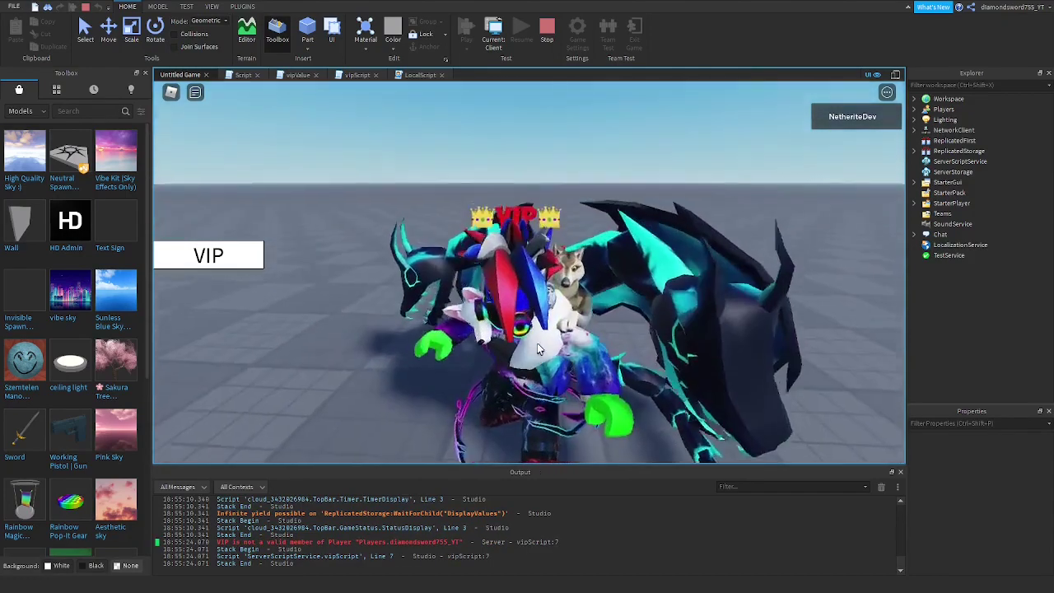
pyautogui.scroll(-2, 538, 349)
pyautogui.press('a')
pyautogui.press('w')
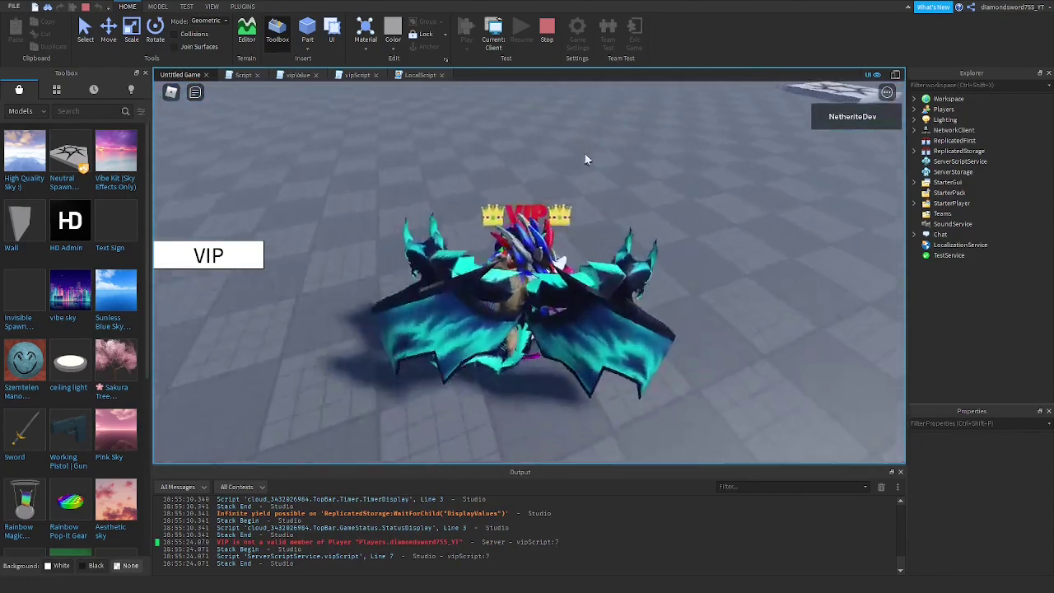
pyautogui.press('d')
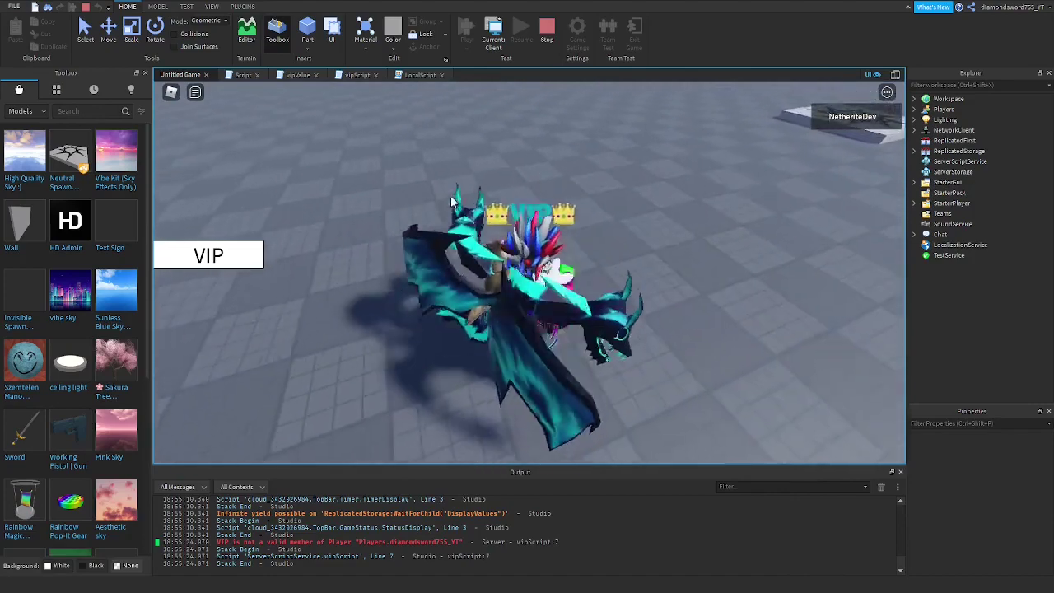
pyautogui.press('w')
pyautogui.press('d')
pyautogui.press('space')
pyautogui.scroll(-3, 580, 219)
pyautogui.moveTo(581, 219); pyautogui.dragTo(805, 363, button='right')
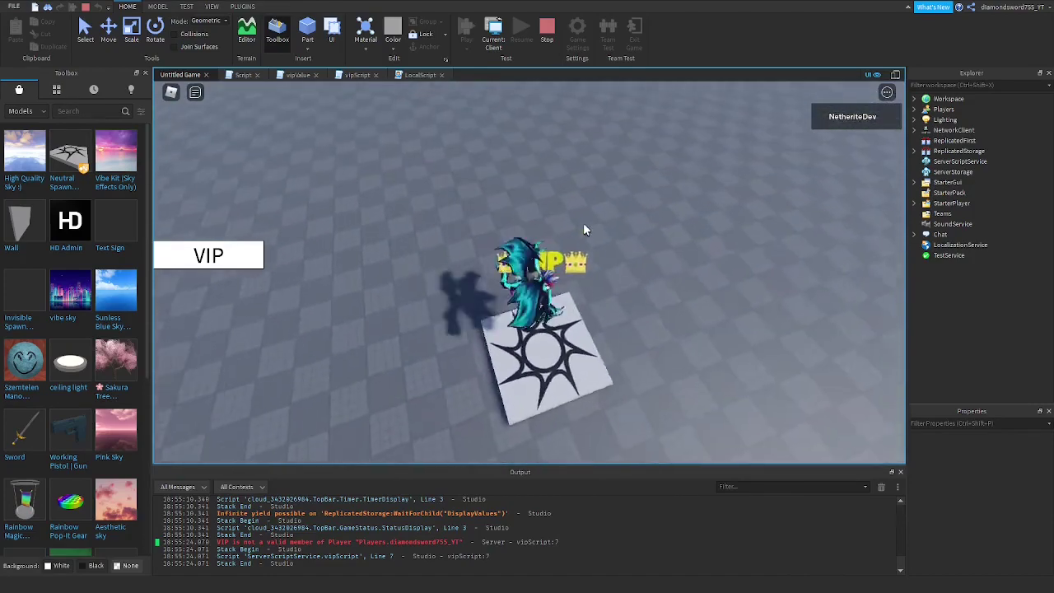
pyautogui.press('w')
pyautogui.press('w')
pyautogui.press('d')
pyautogui.press('space')
pyautogui.press('s')
pyautogui.press('a')
pyautogui.press('d')
pyautogui.press('s')
pyautogui.press('w')
pyautogui.scroll(5, 584, 225)
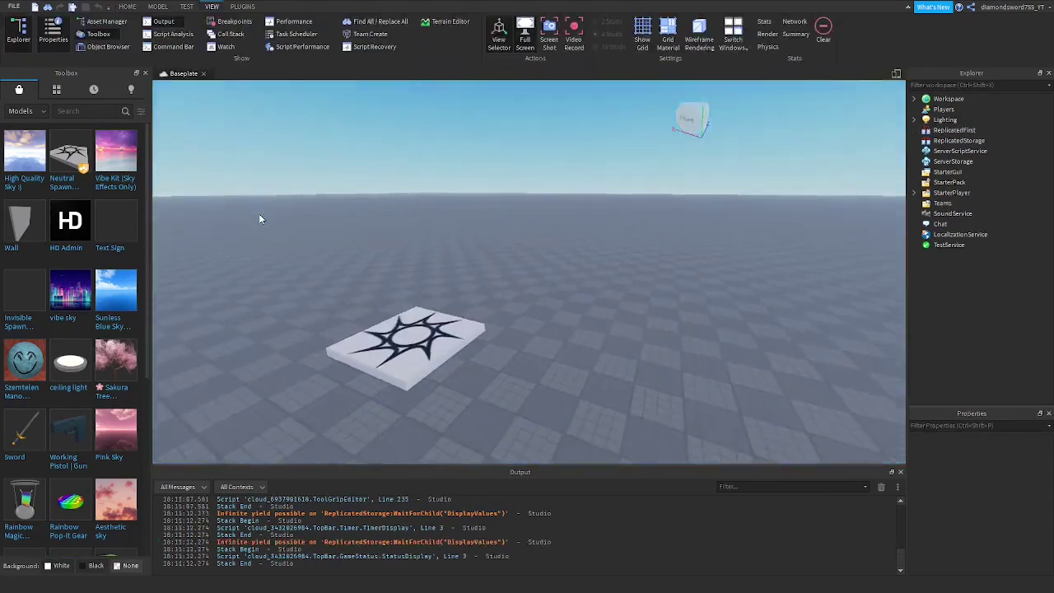
# Insert an R15 Block Rig dummy into the baseplate with Rig Builder and focus on it.
pyautogui.moveTo(259, 216); pyautogui.dragTo(259, 215, button='right')
pyautogui.scroll(5, 260, 215)
pyautogui.scroll(-3, 260, 215)
pyautogui.scroll(4, 259, 215)
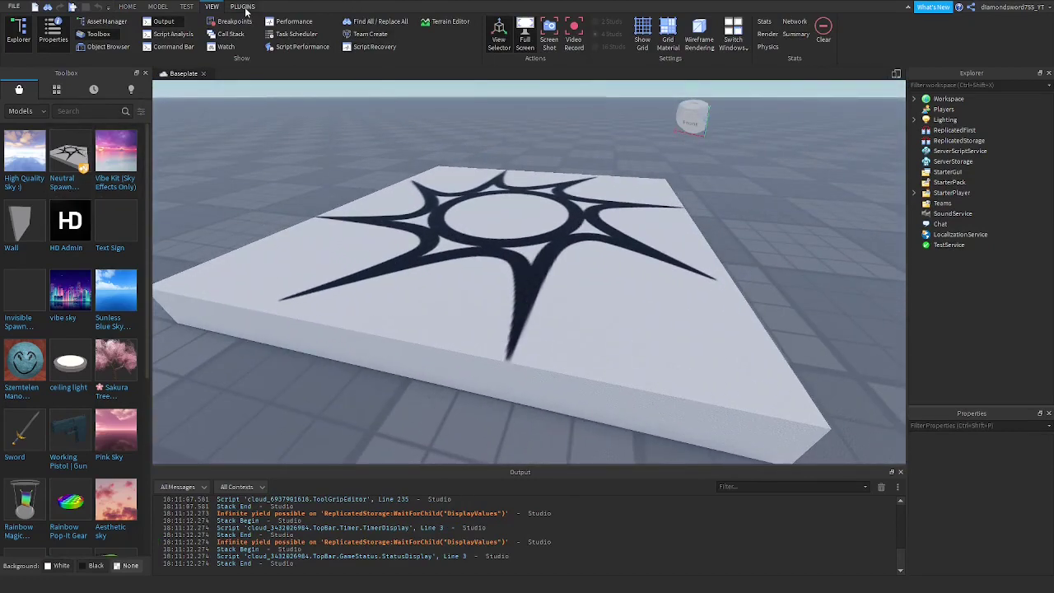
pyautogui.click(243, 6)
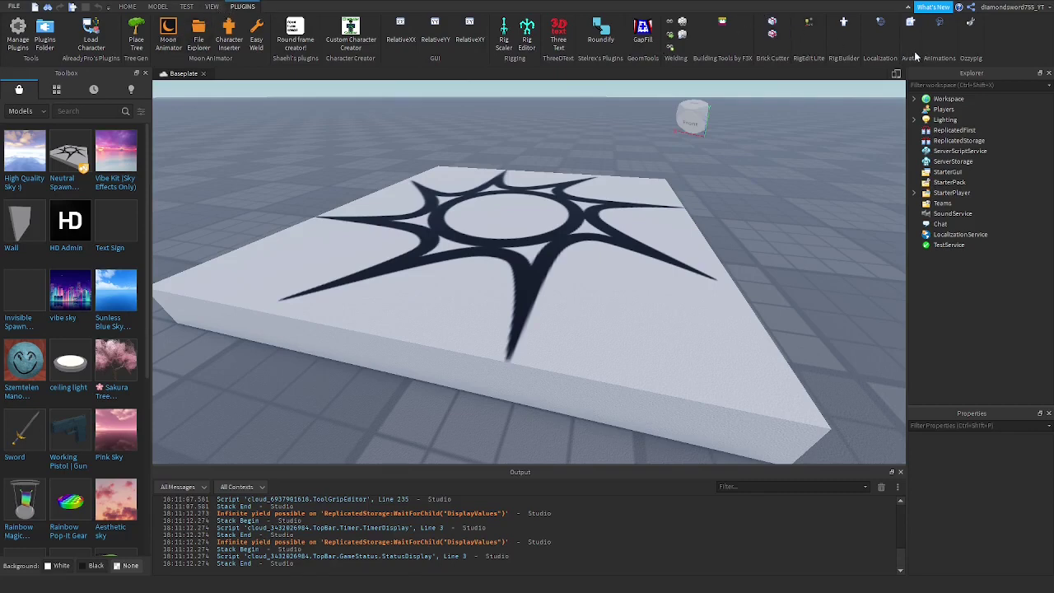
pyautogui.click(845, 23)
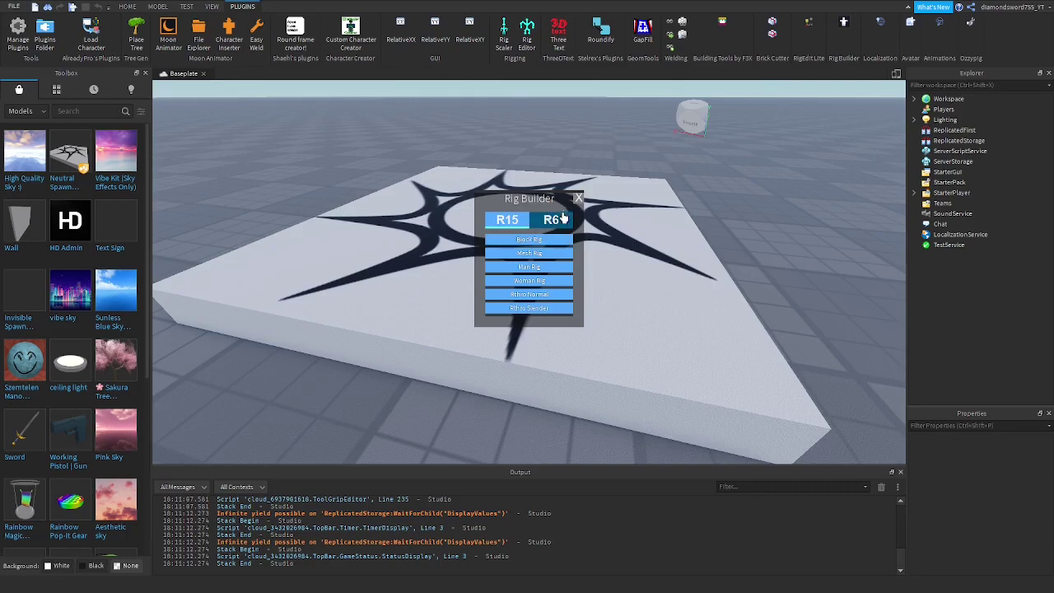
pyautogui.click(530, 239)
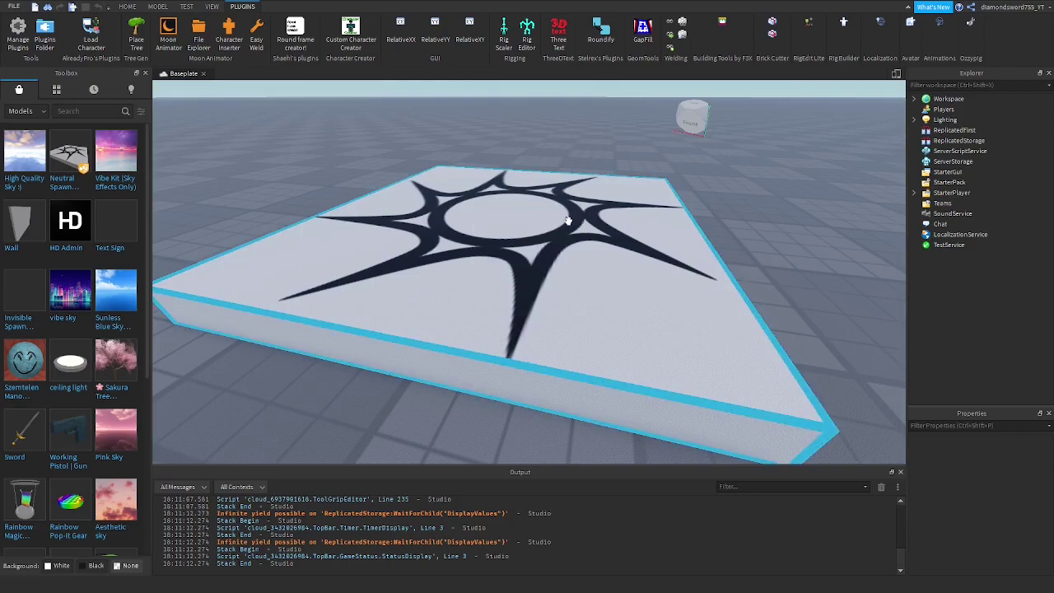
pyautogui.press('f')
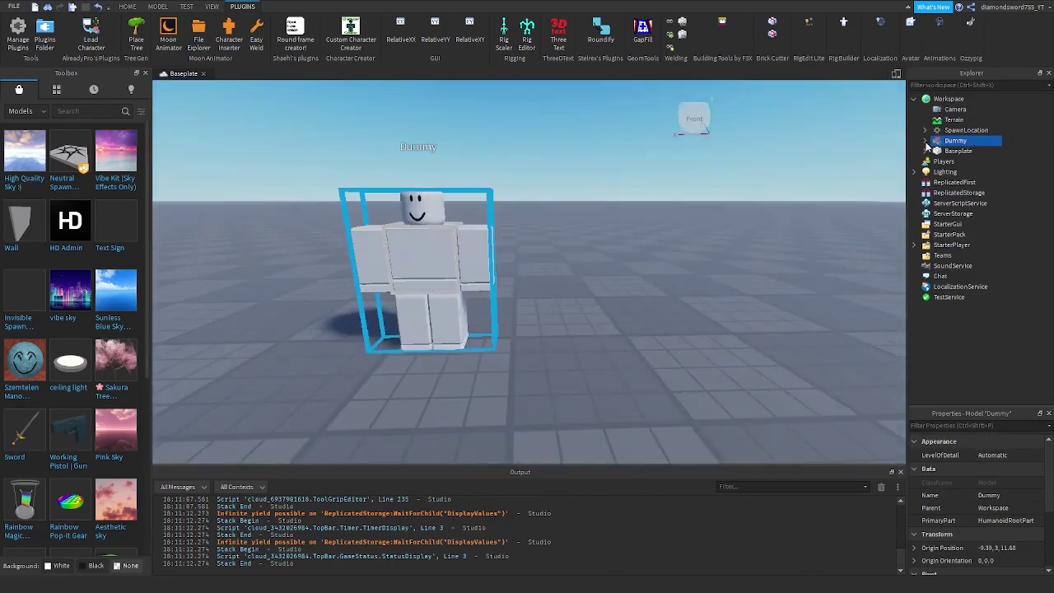
# Add a BillboardGui inside the Dummy's Head part.
pyautogui.click(926, 141)
pyautogui.click(971, 307)
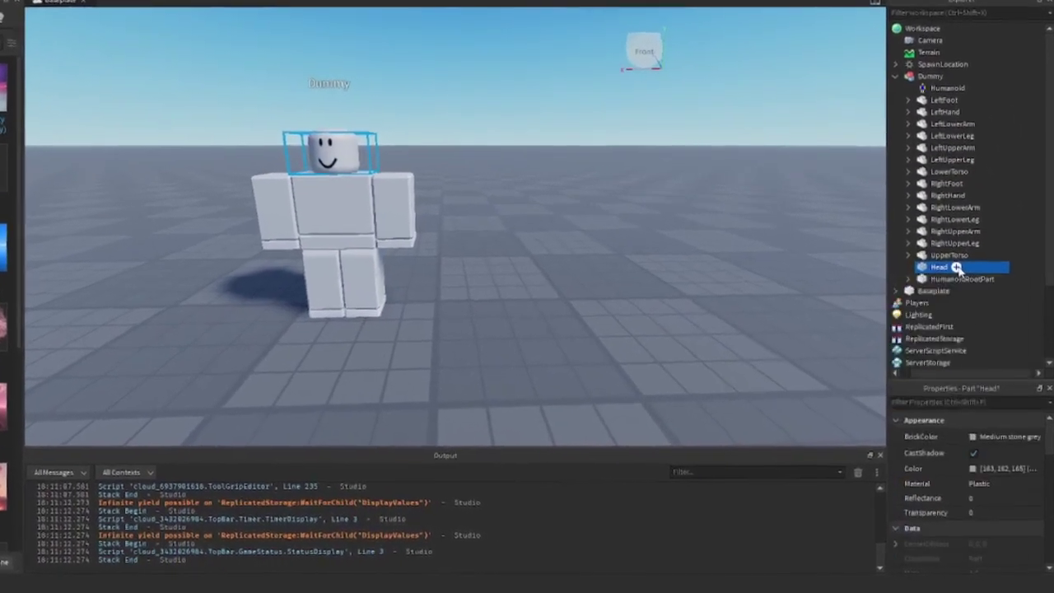
pyautogui.click(964, 297)
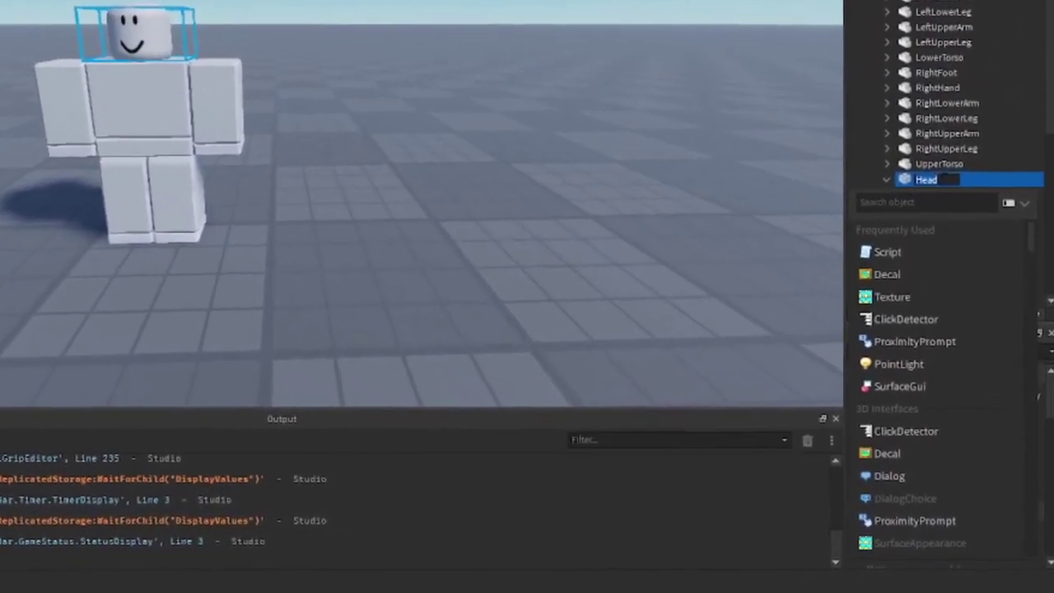
pyautogui.write('bl')
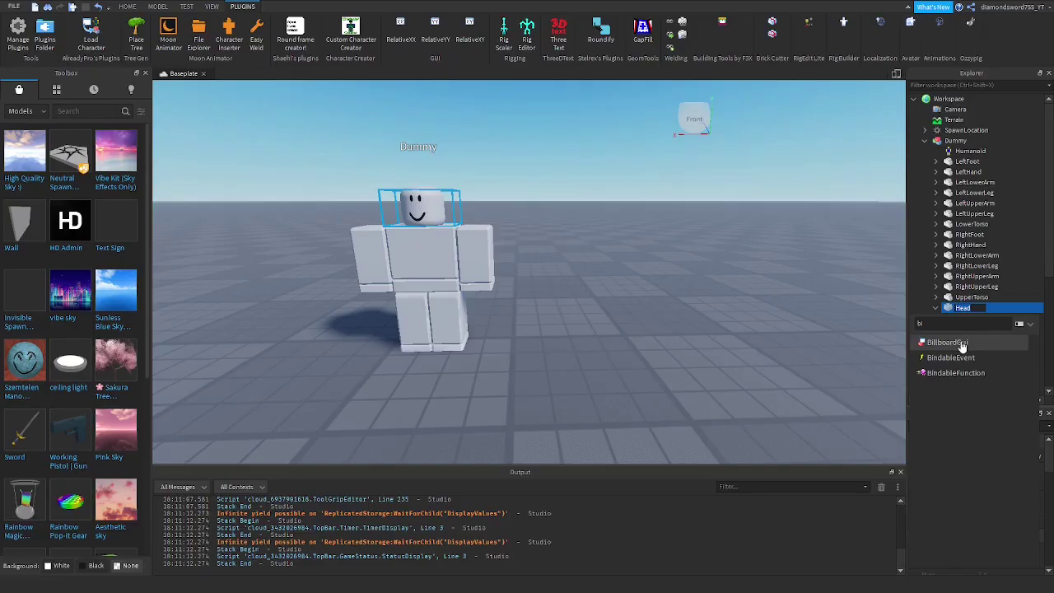
pyautogui.click(873, 158)
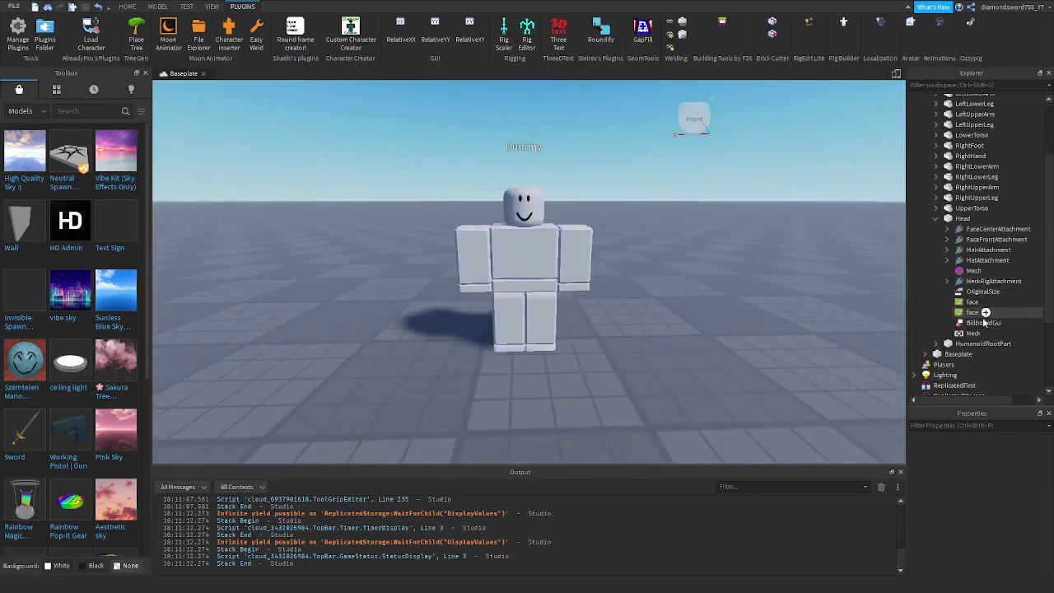
# Add a TextLabel inside the BillboardGui on the Dummy's Head.
pyautogui.click(1009, 323)
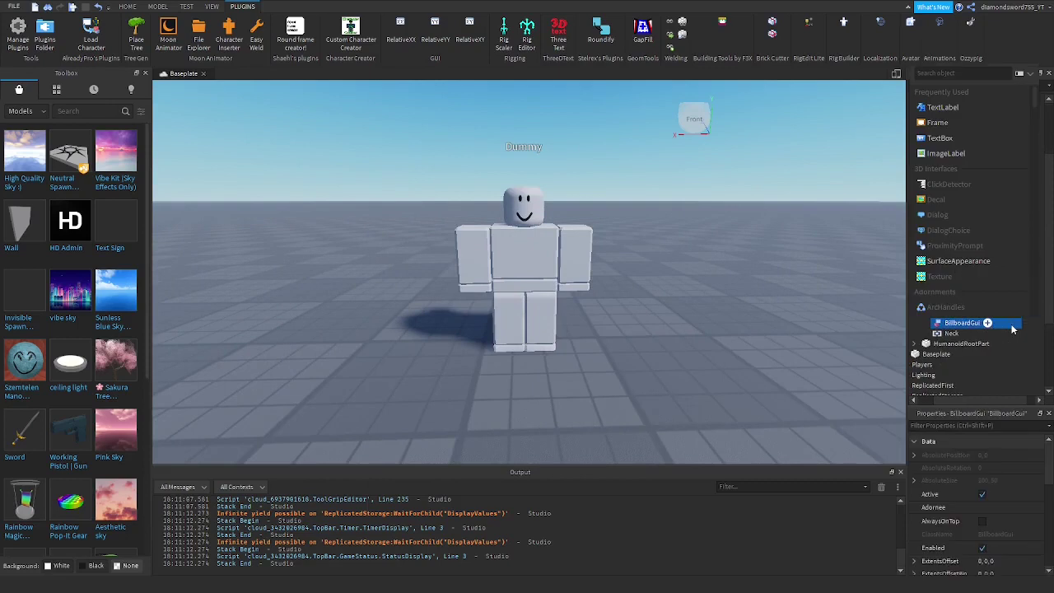
pyautogui.scroll(-1, 983, 235)
pyautogui.click(939, 94)
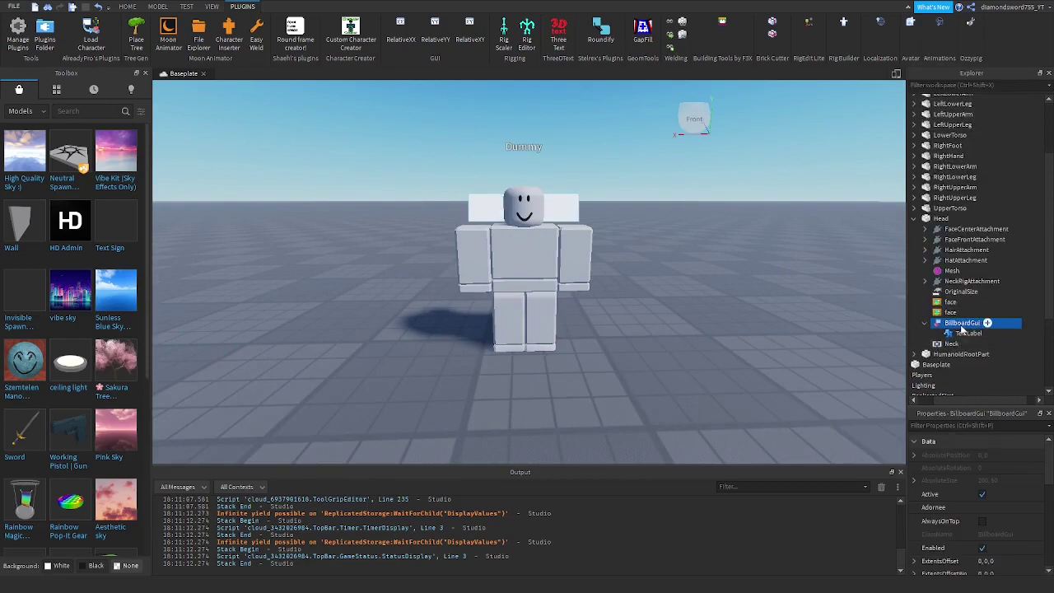
# Raise the BillboardGui above the Dummy's head by setting its StudsOffset to 0, 1.5, 0.
pyautogui.click(955, 333)
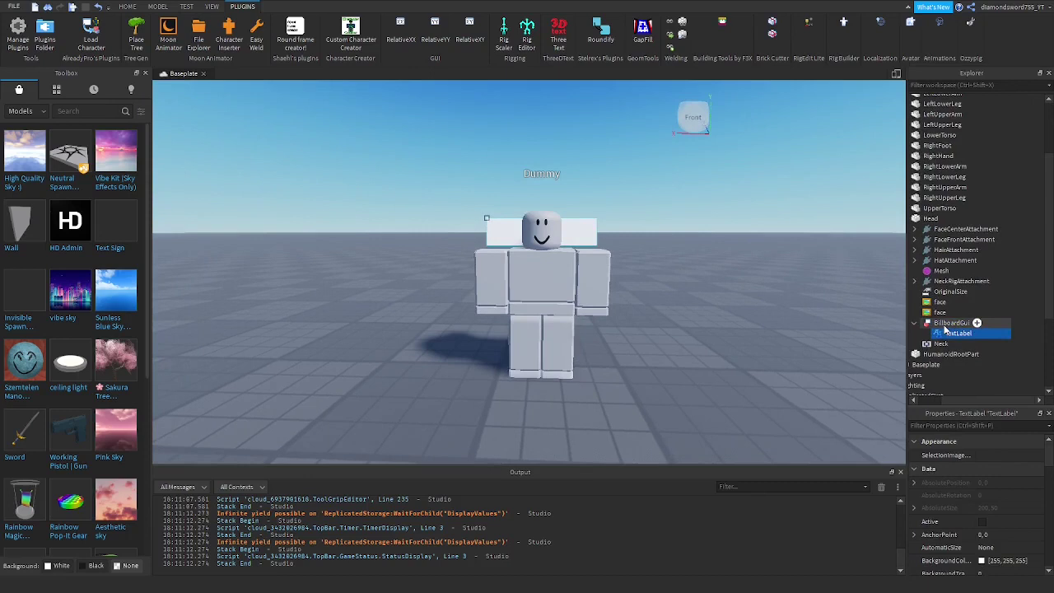
pyautogui.click(951, 323)
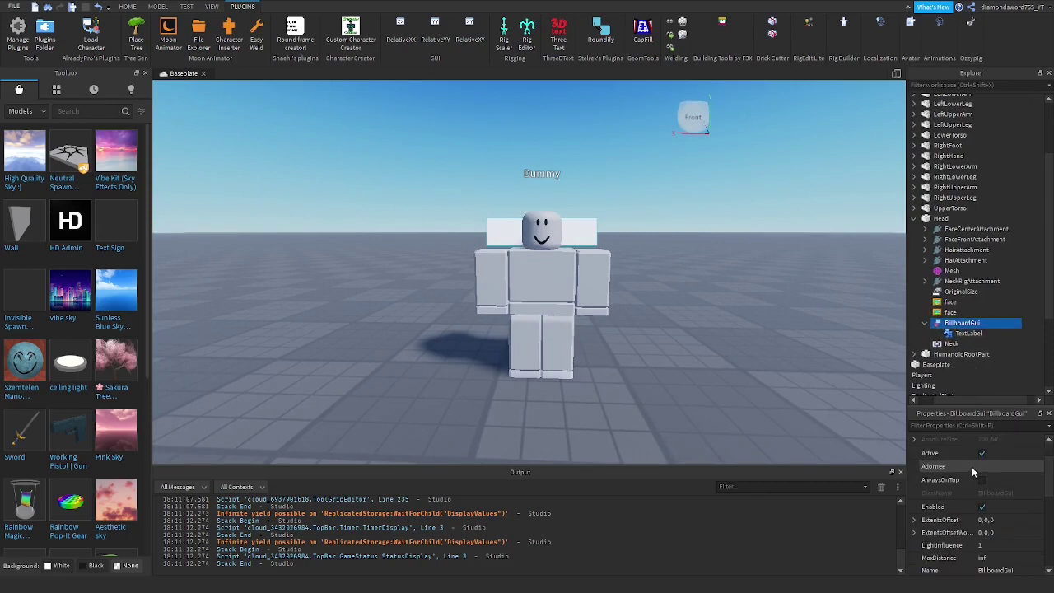
pyautogui.scroll(-1, 993, 457)
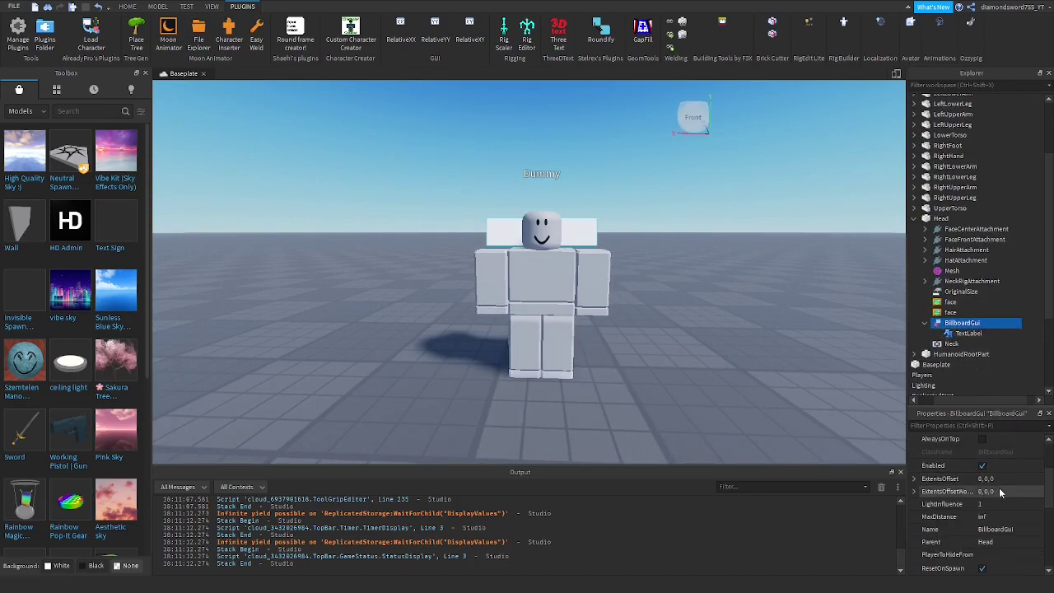
pyautogui.scroll(-2, 999, 485)
pyautogui.click(963, 511)
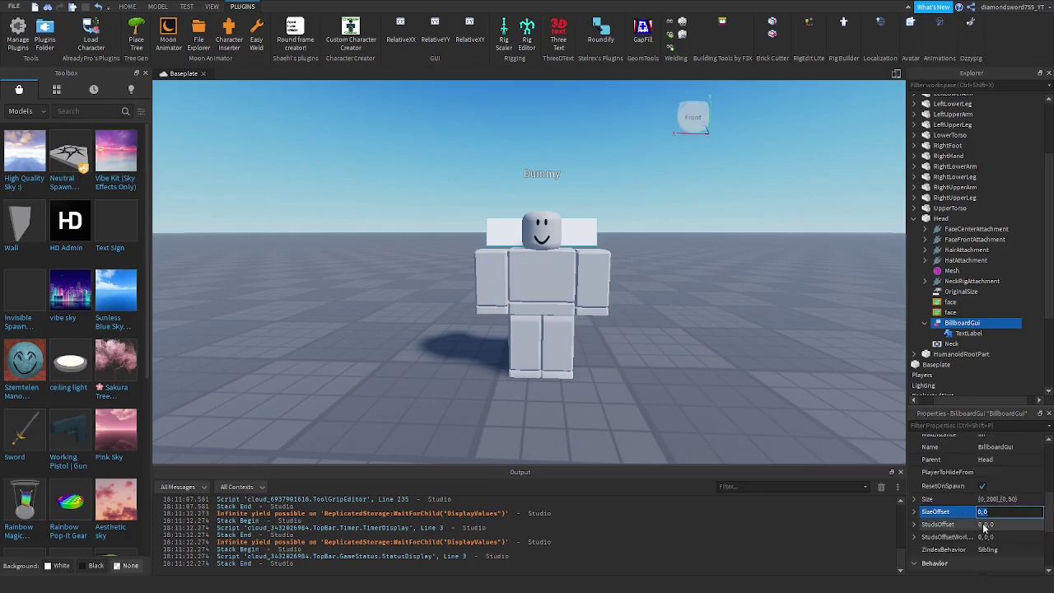
pyautogui.click(983, 525)
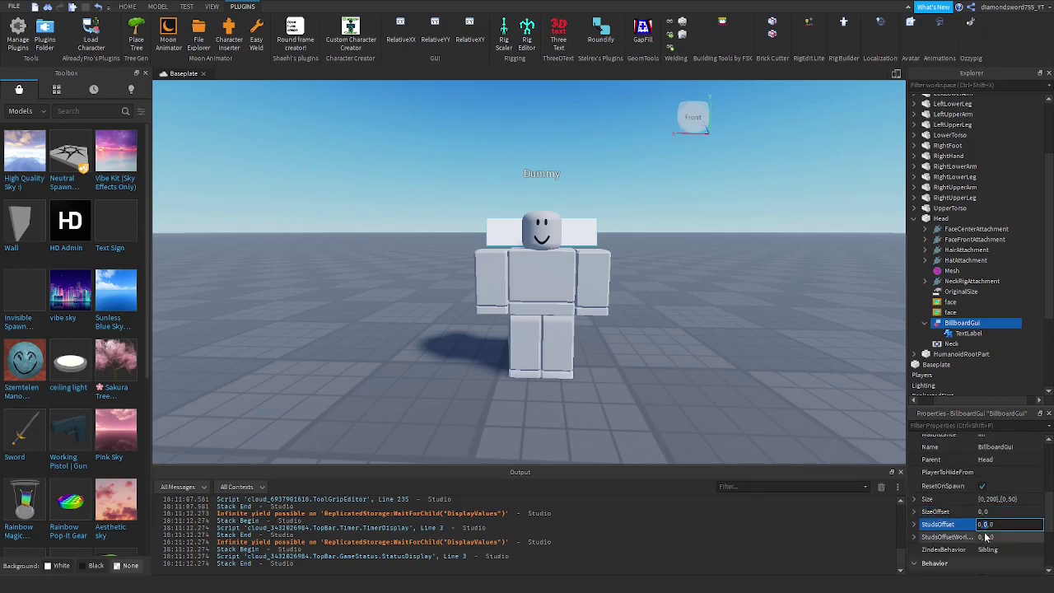
pyautogui.write('2')
pyautogui.press('Return')
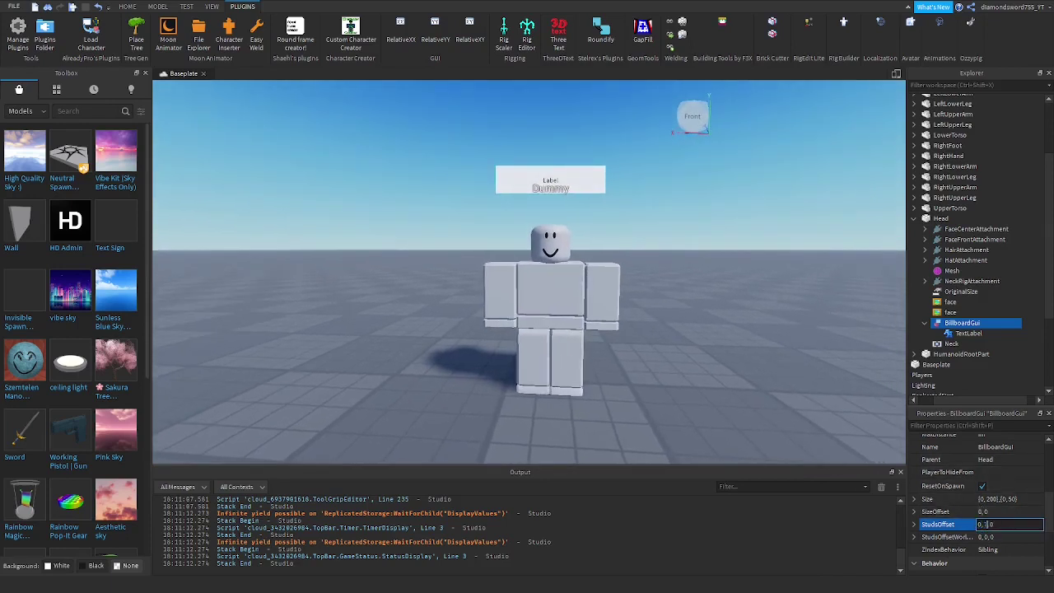
pyautogui.press('Return')
# Set the BillboardGui's MaxDistance to 100 and test the cutoff by viewing the dummy from far away.
pyautogui.scroll(3, 757, 316)
pyautogui.scroll(-7, 758, 316)
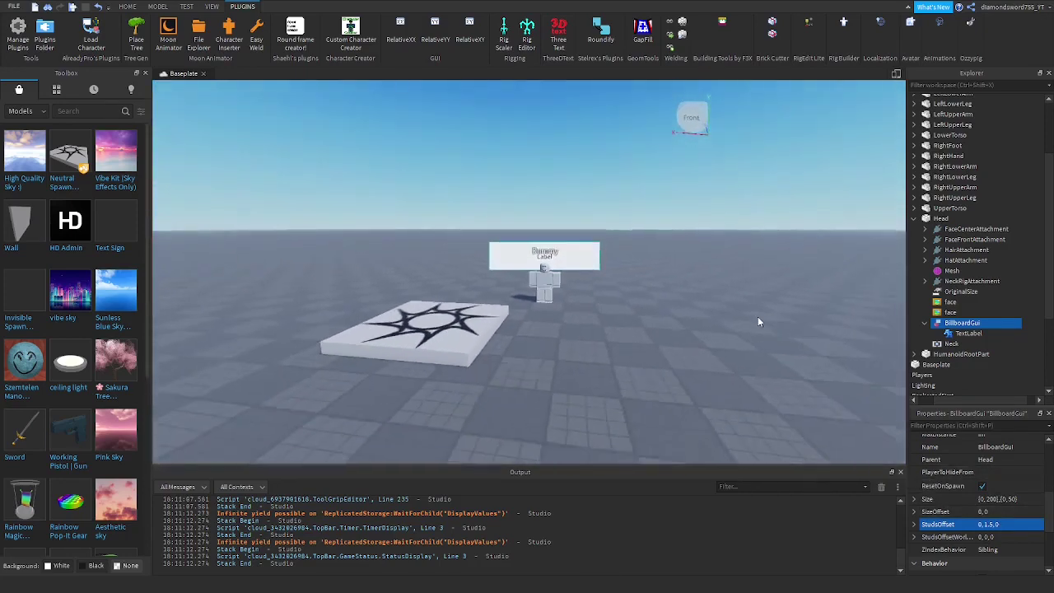
pyautogui.press('f')
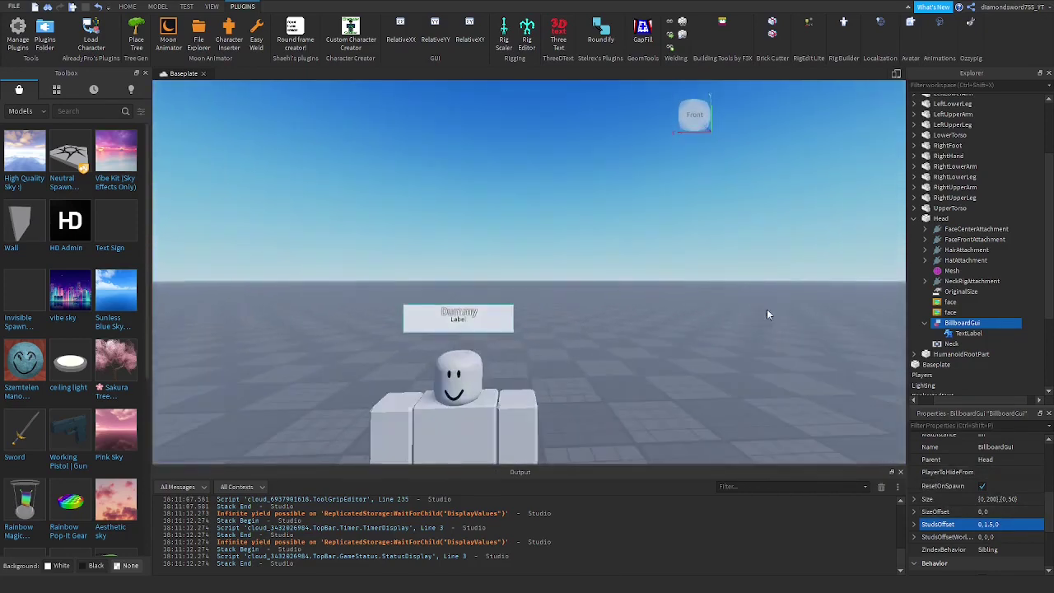
pyautogui.write('max')
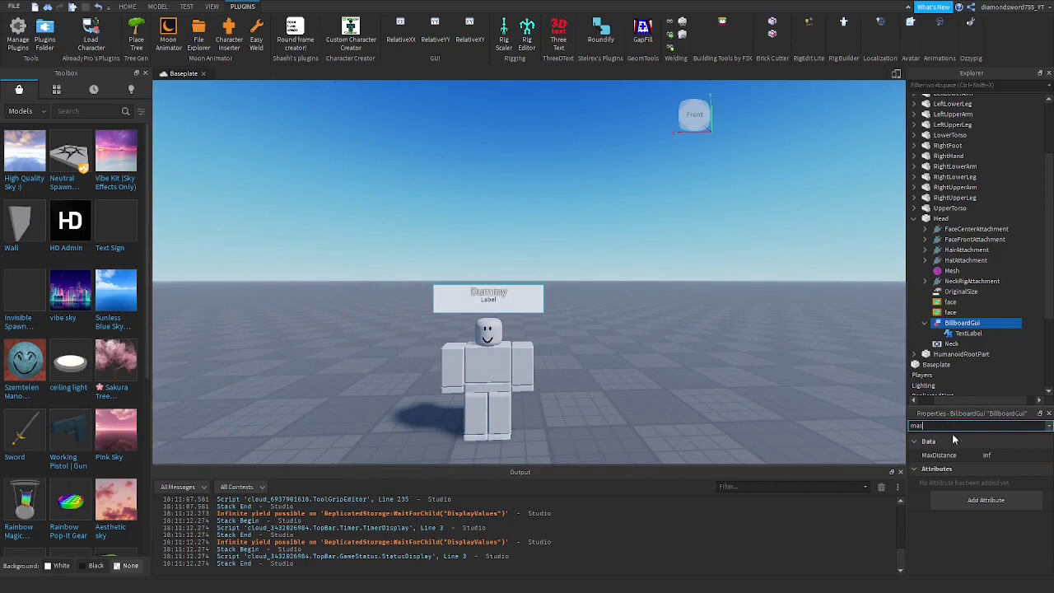
pyautogui.click(998, 456)
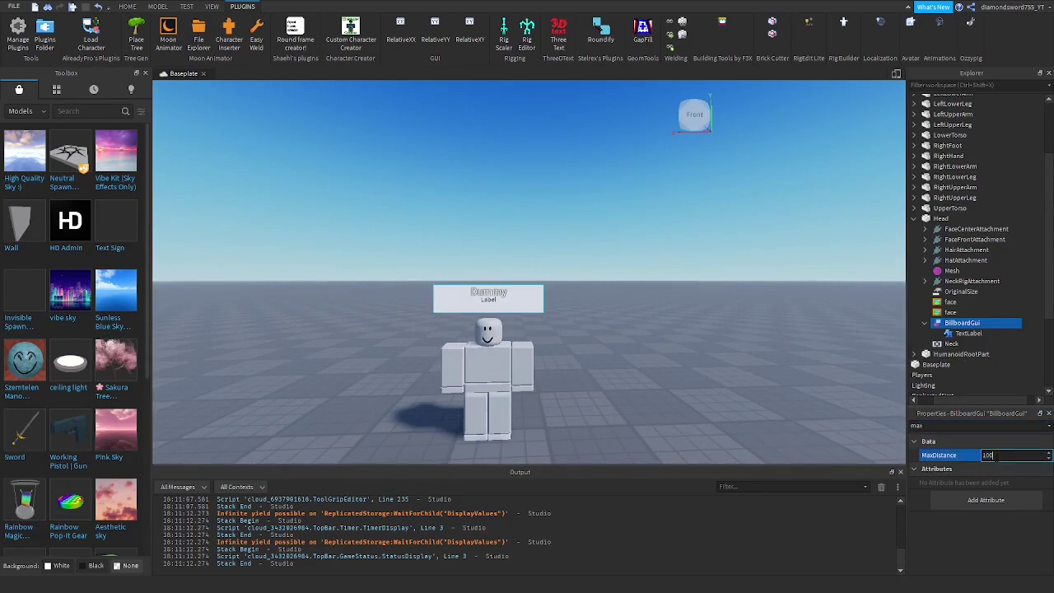
pyautogui.press('Return')
pyautogui.scroll(-10, 645, 262)
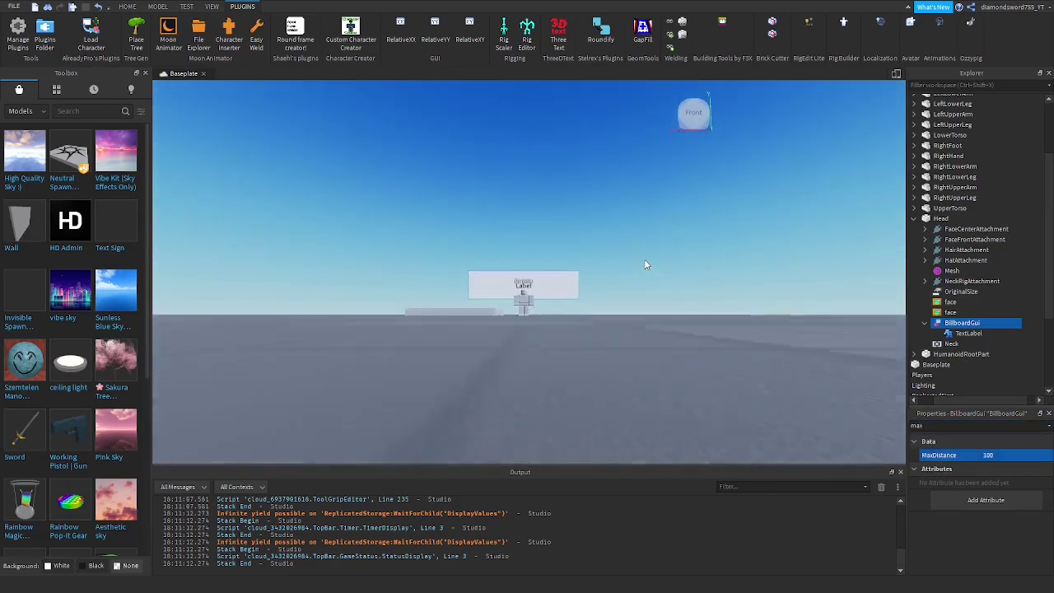
pyautogui.scroll(-10, 645, 264)
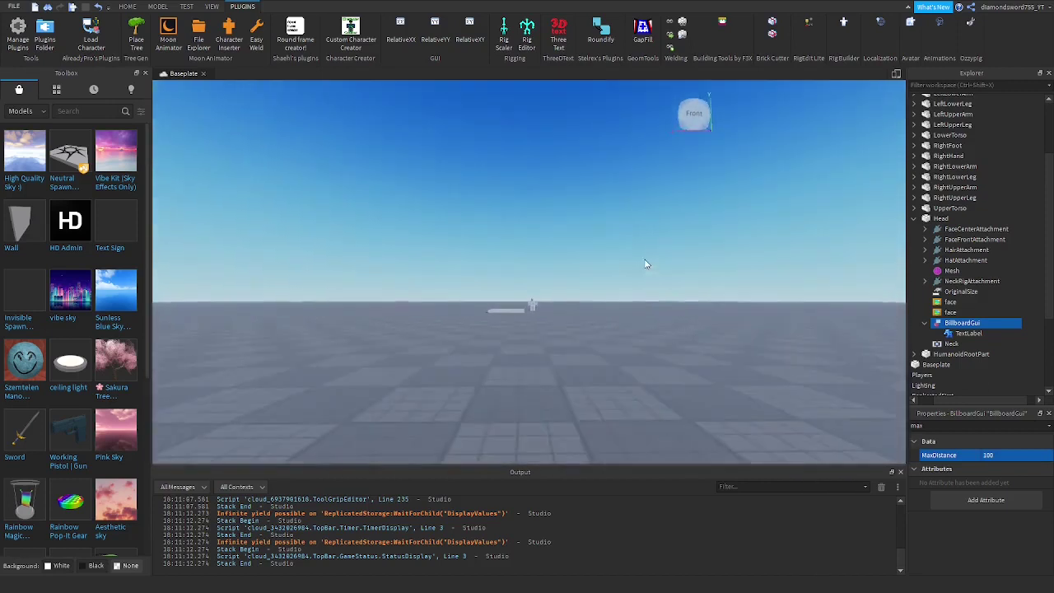
# Set the BillboardGui's MaxDistance to 75 and test the cutoff by viewing the dummy from far and near.
pyautogui.scroll(3, 645, 264)
pyautogui.click(998, 455)
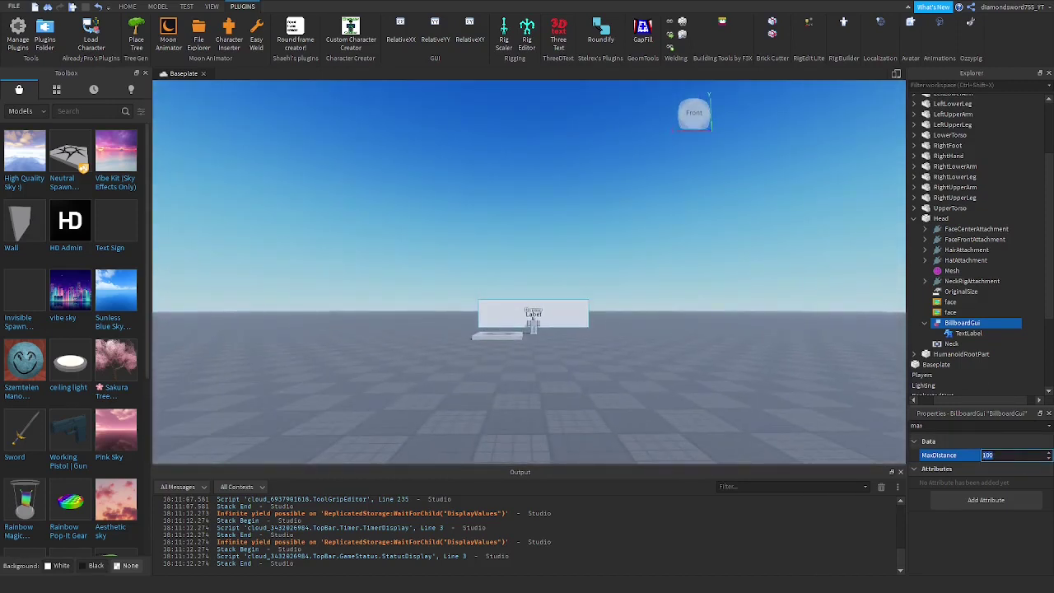
pyautogui.press('Return')
pyautogui.scroll(5, 659, 228)
pyautogui.write('75')
pyautogui.press('Return')
pyautogui.scroll(-5, 616, 322)
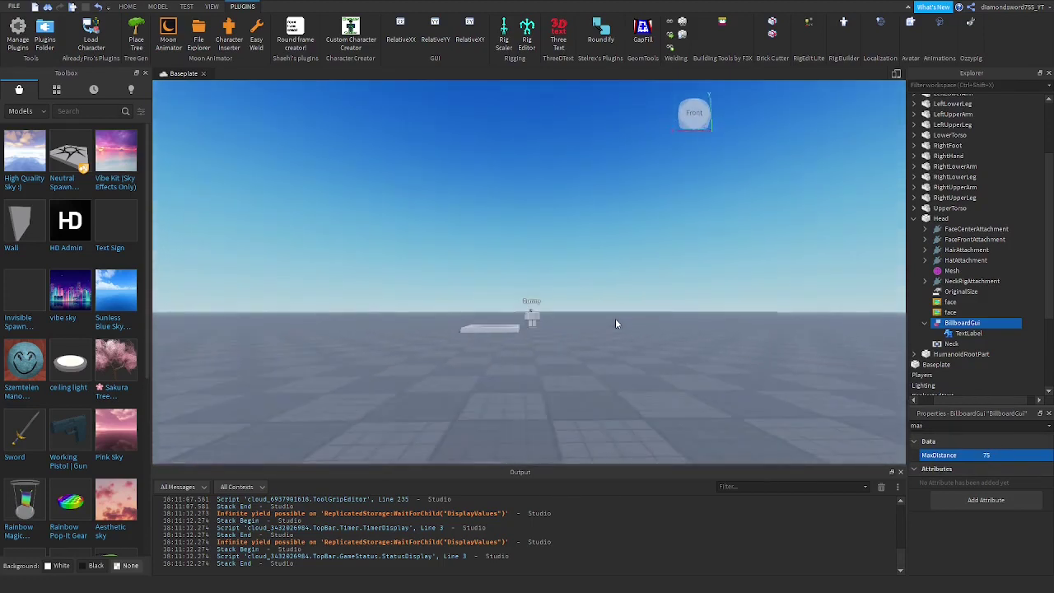
pyautogui.scroll(5, 616, 324)
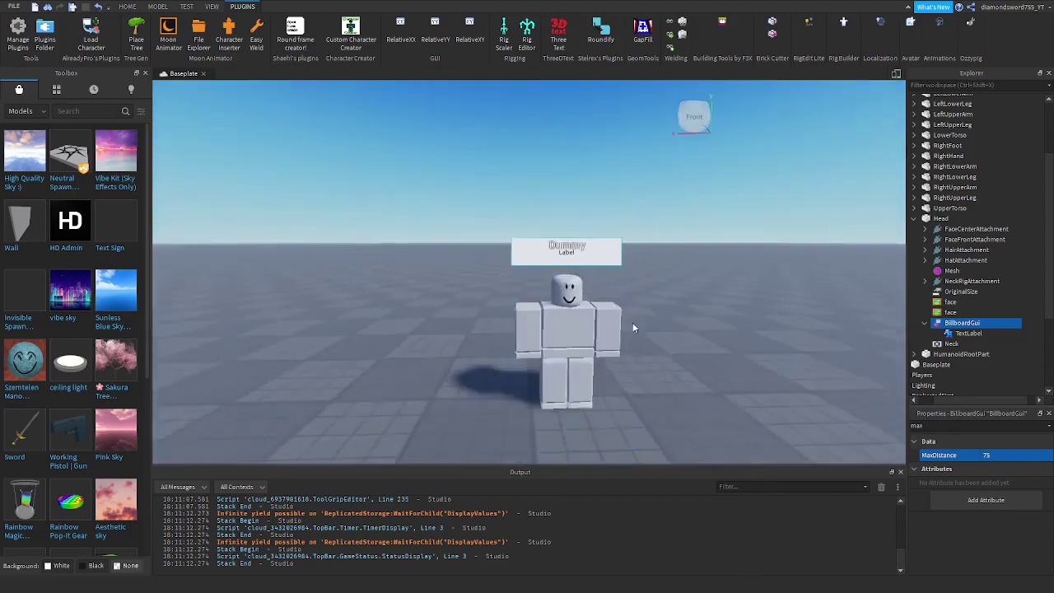
pyautogui.scroll(-3, 632, 329)
# Set the text of the TextLabel in the Head's BillboardGui to VIP.
pyautogui.click(965, 334)
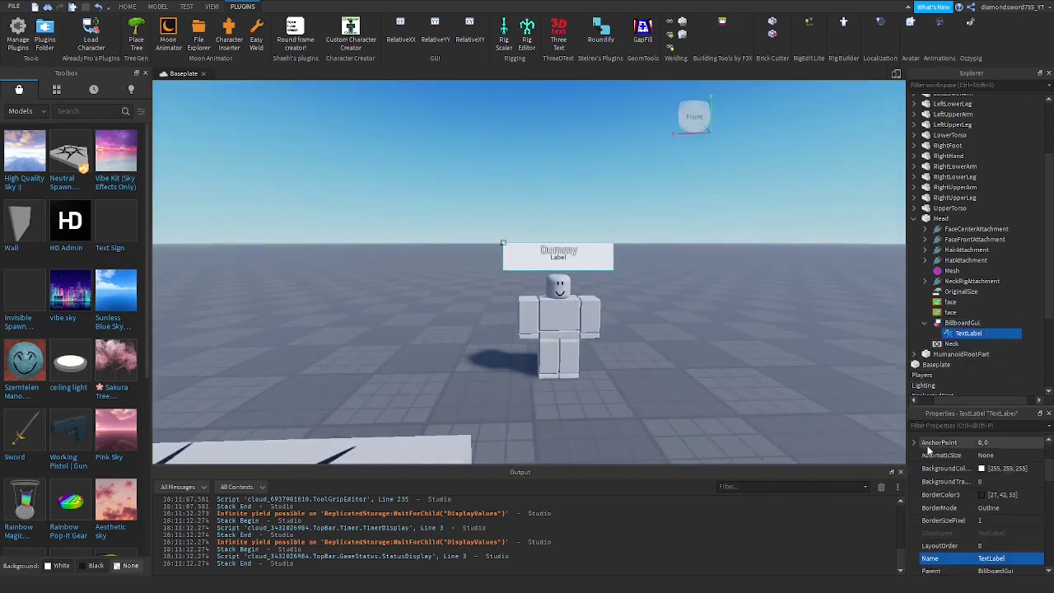
pyautogui.write('text')
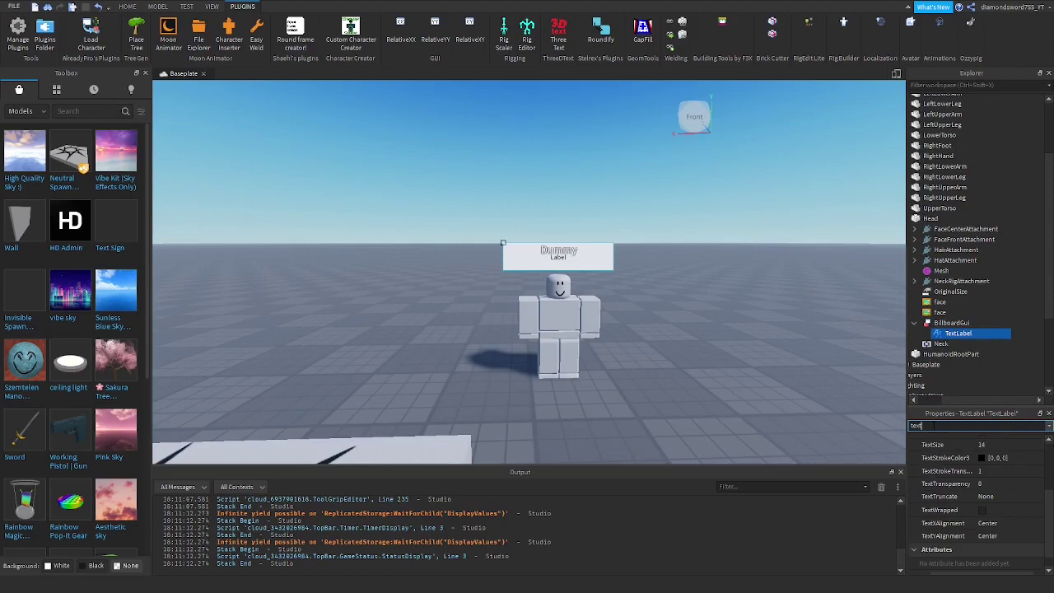
pyautogui.click(963, 461)
pyautogui.write('V')
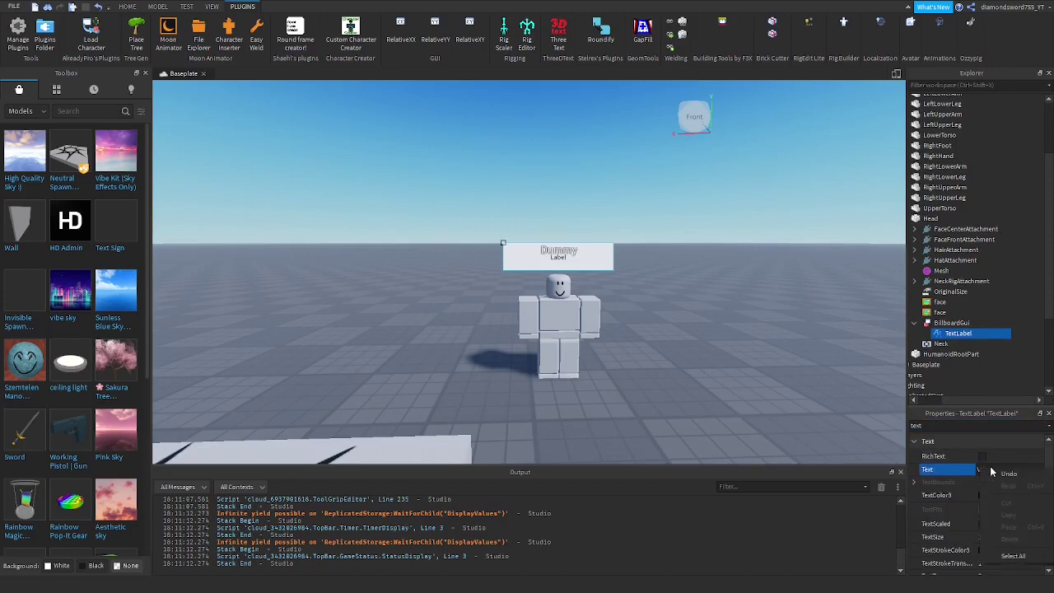
pyautogui.press('Escape')
pyautogui.write('IP')
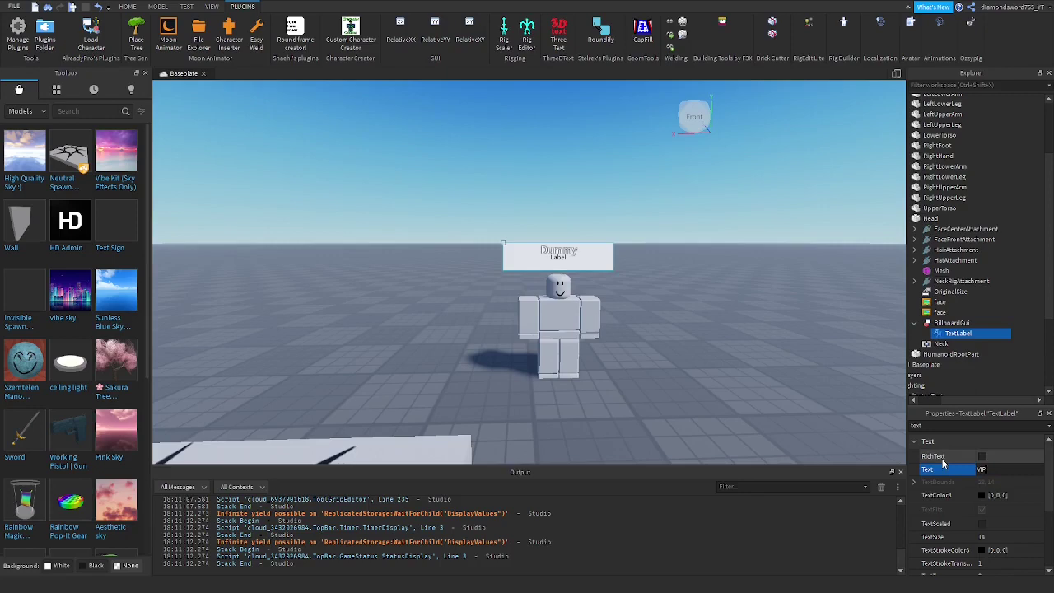
# Add a crown emoji on each side of VIP in the TextLabel's text and adjust the spacing between them.
pyautogui.press('super+period')
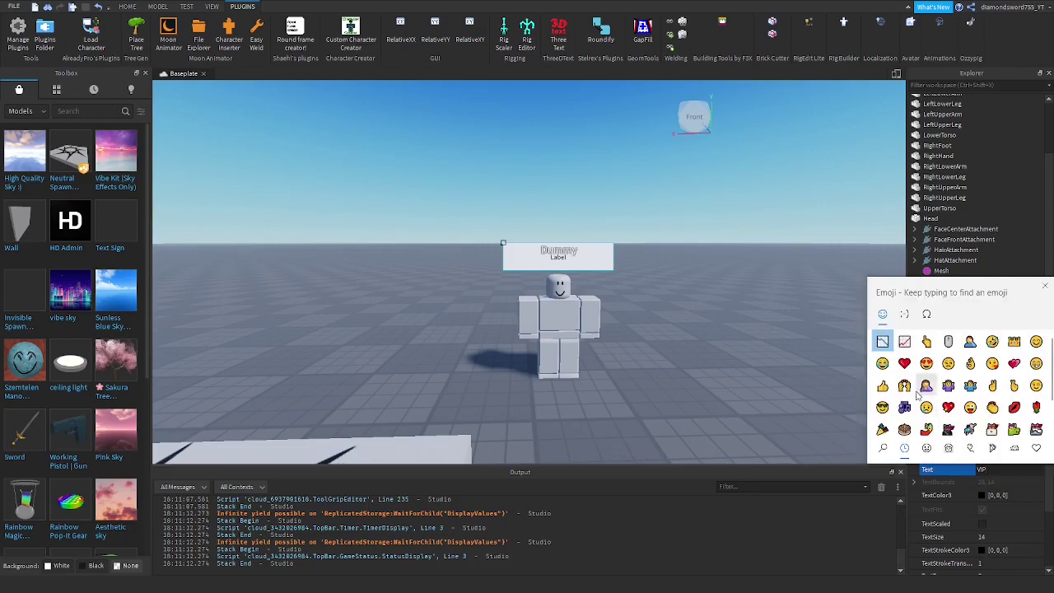
pyautogui.write('cro')
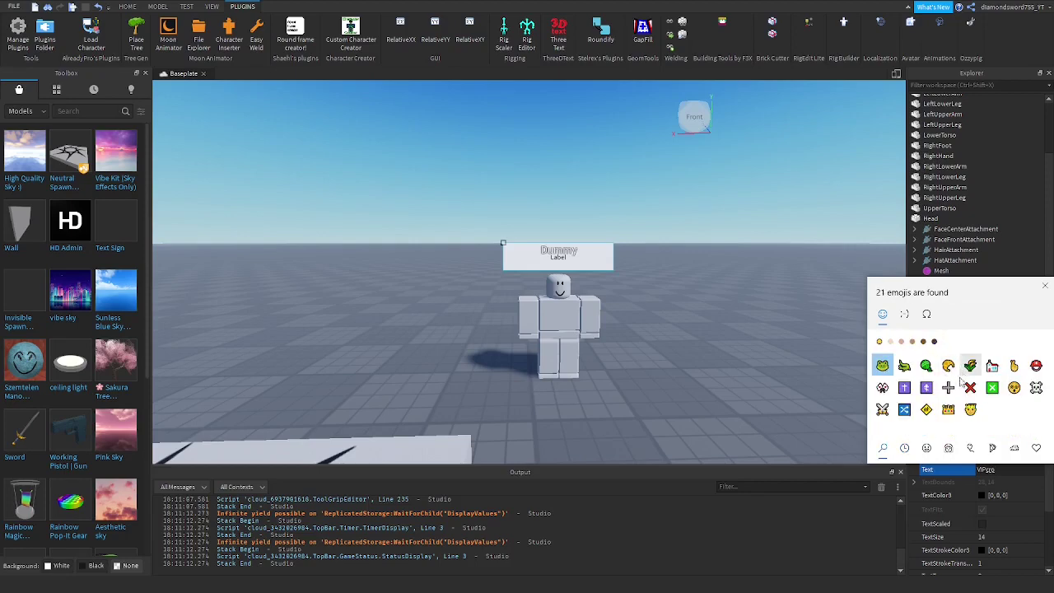
pyautogui.click(1011, 468)
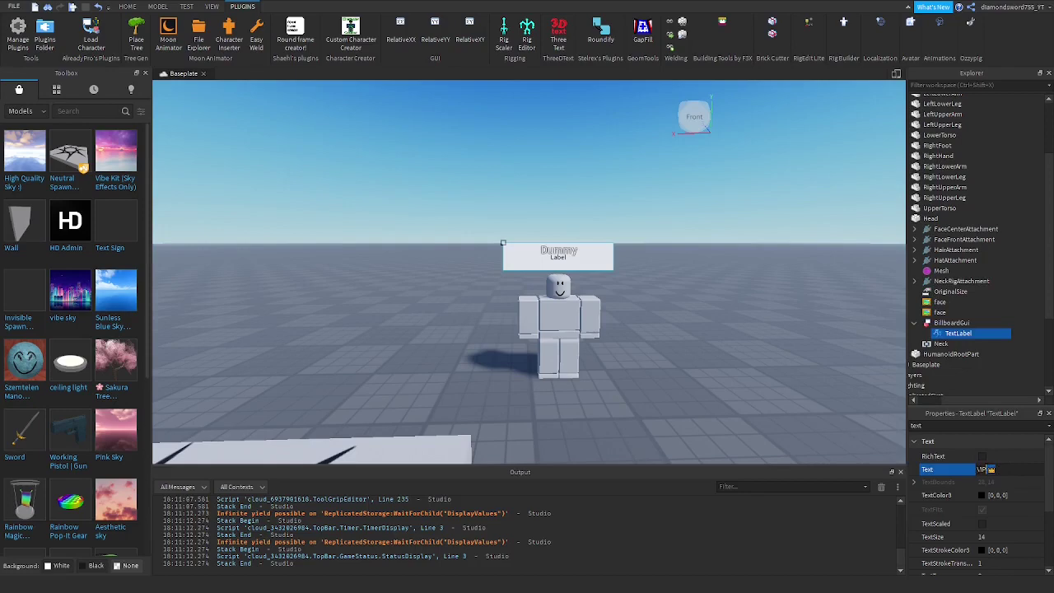
pyautogui.click(779, 374)
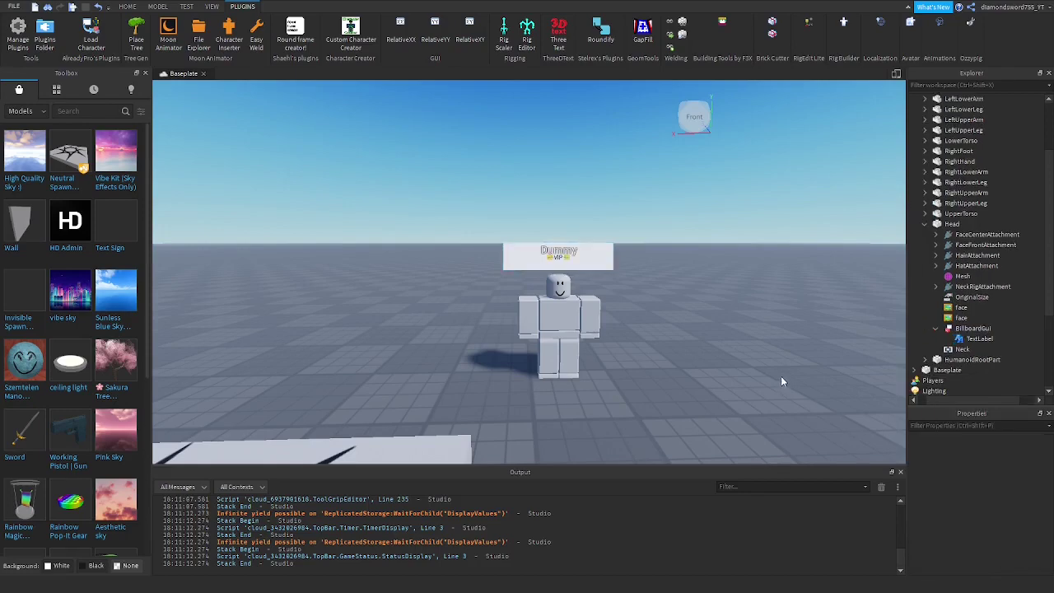
pyautogui.scroll(3, 792, 382)
pyautogui.scroll(-2, 873, 204)
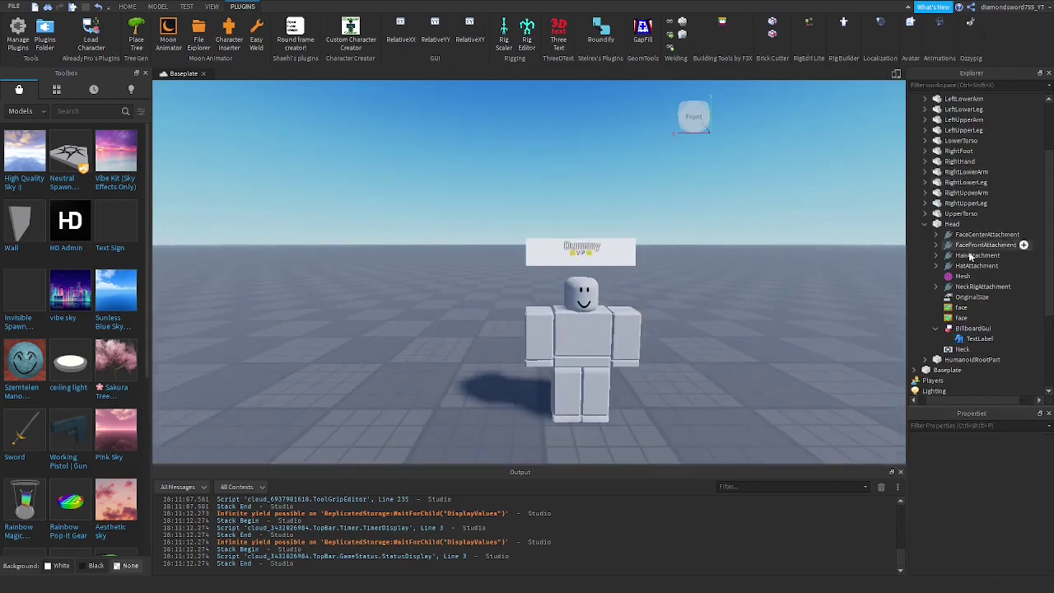
pyautogui.click(979, 339)
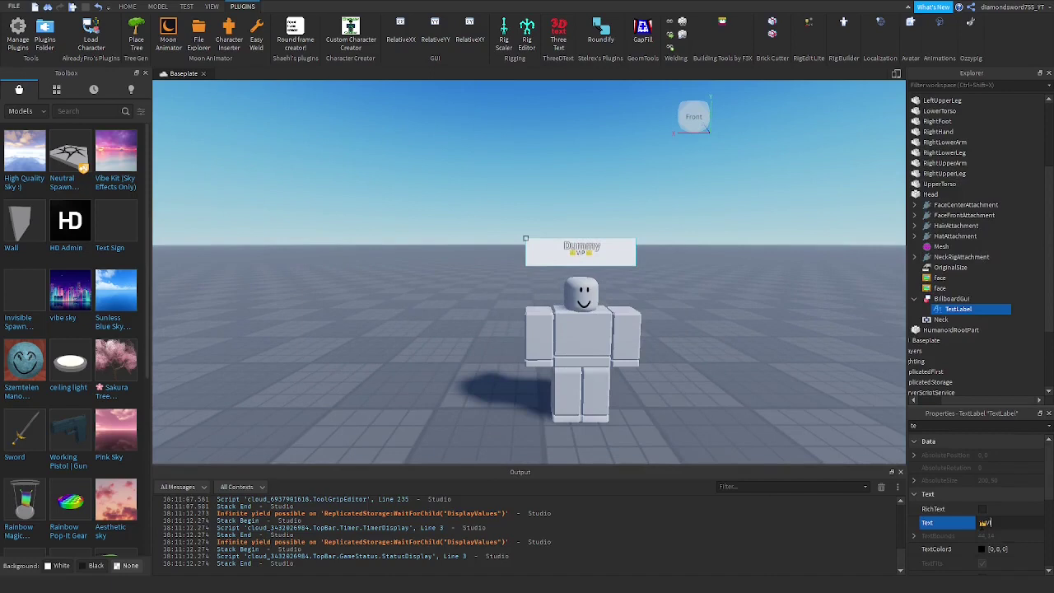
pyautogui.moveTo(742, 306); pyautogui.dragTo(733, 301, button='right')
pyautogui.scroll(3, 743, 305)
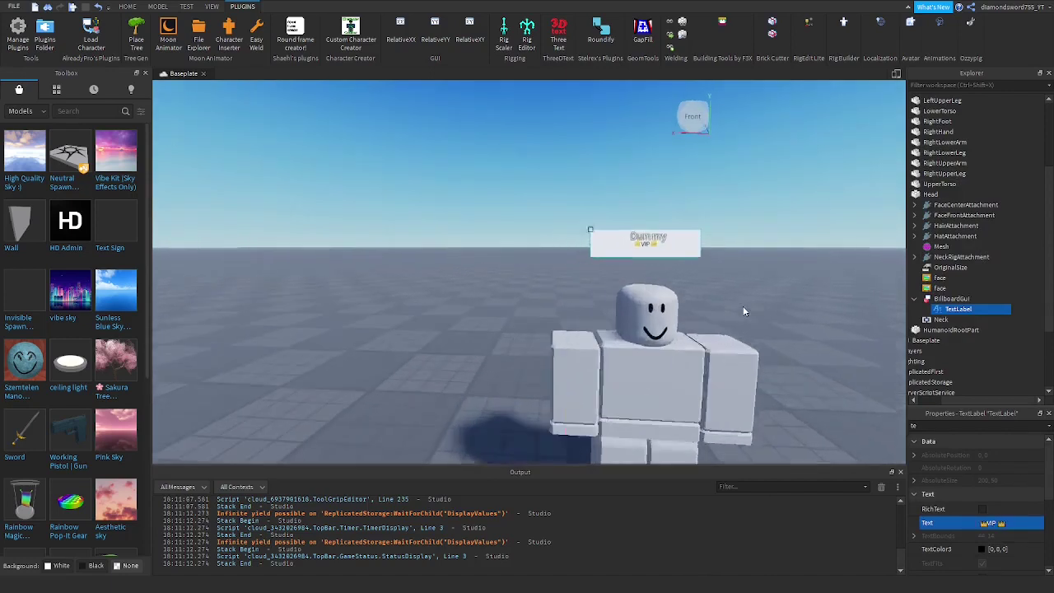
pyautogui.scroll(-2, 743, 305)
# Enable TextScaled on the VIP TextLabel and set its font to LuckiestGuy.
pyautogui.write('sca')
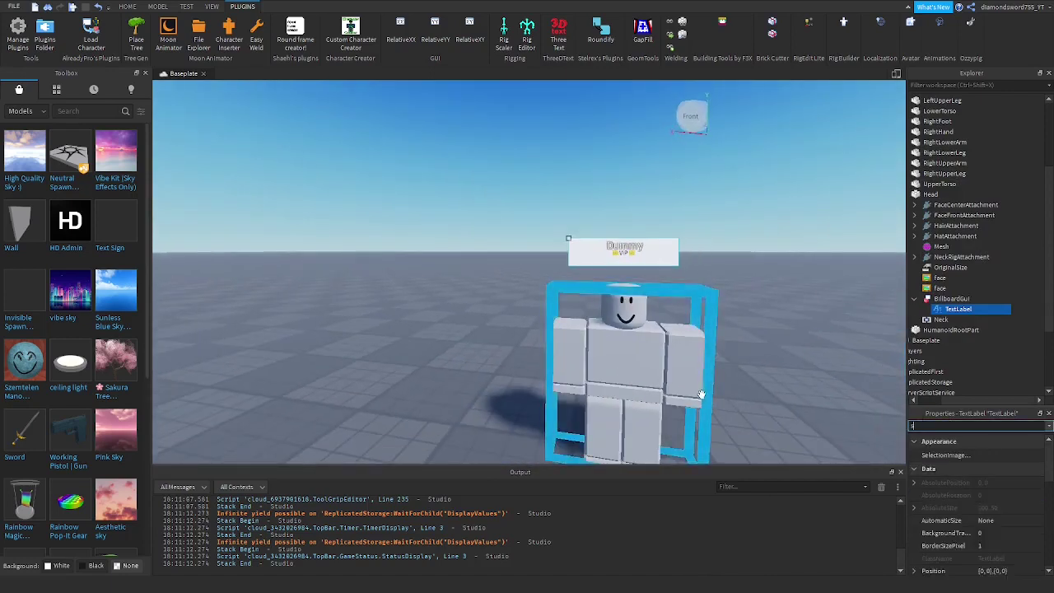
pyautogui.click(989, 457)
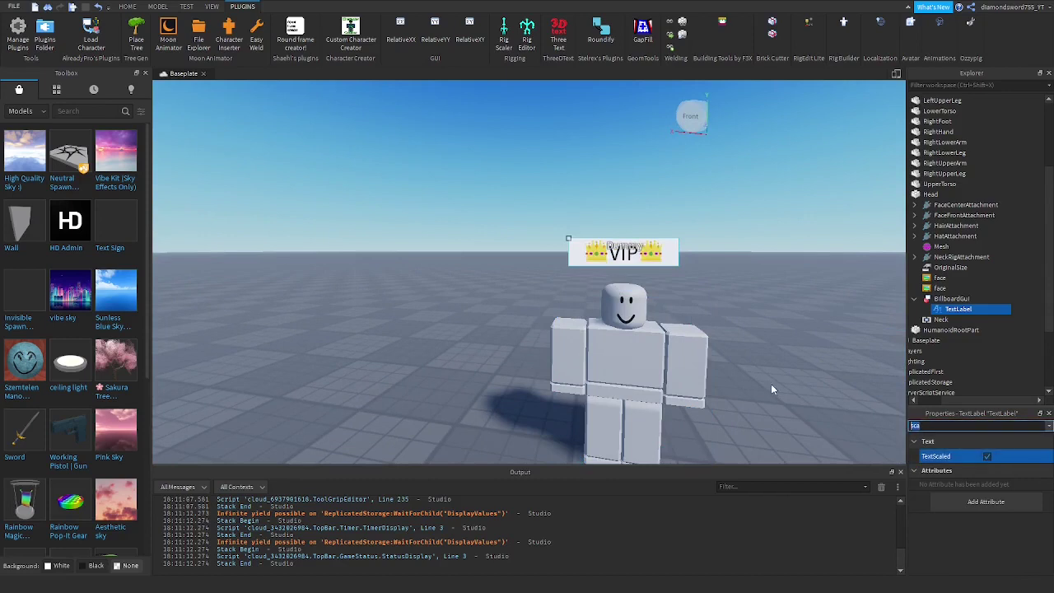
pyautogui.write('fon')
pyautogui.click(1000, 456)
pyautogui.scroll(4, 1026, 485)
pyautogui.click(1026, 488)
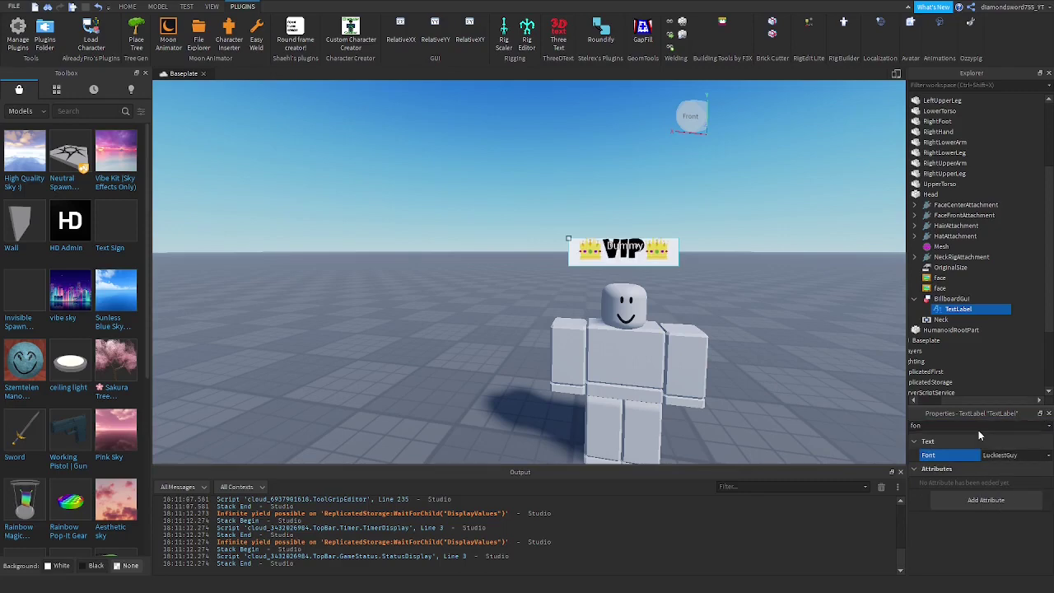
# Insert the Color Changing Text model from My Models into the workspace.
pyautogui.click(933, 425)
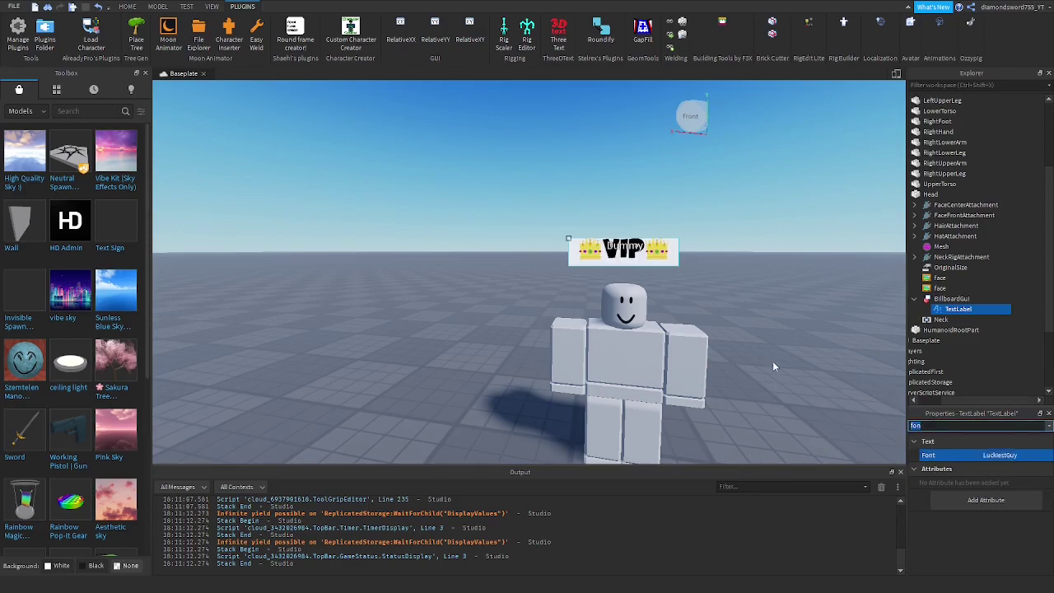
pyautogui.write('ba')
pyautogui.click(54, 91)
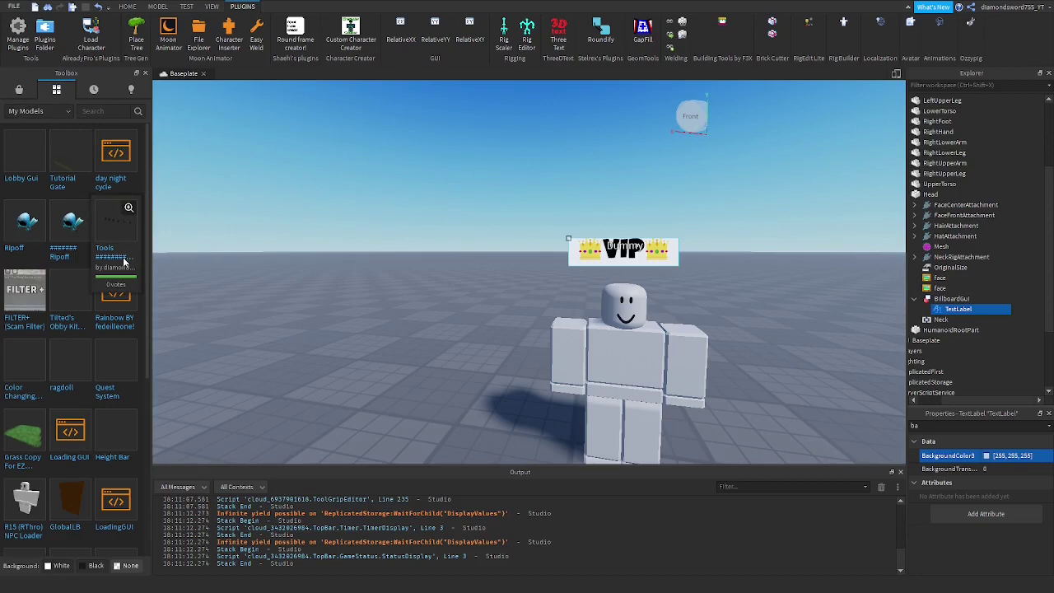
pyautogui.scroll(-2, 149, 300)
pyautogui.scroll(-2, 117, 298)
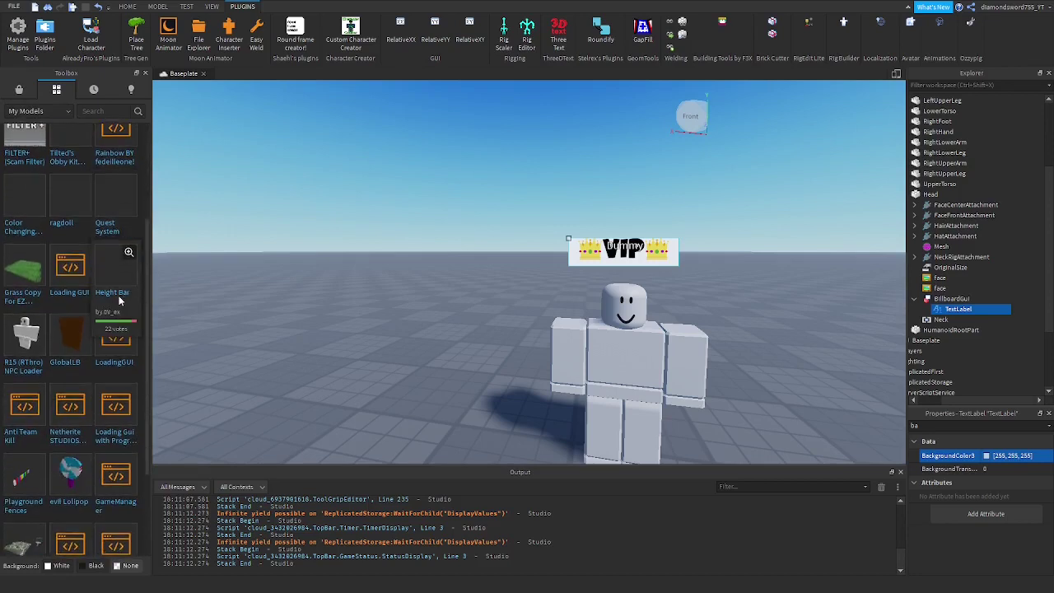
pyautogui.scroll(2, 35, 290)
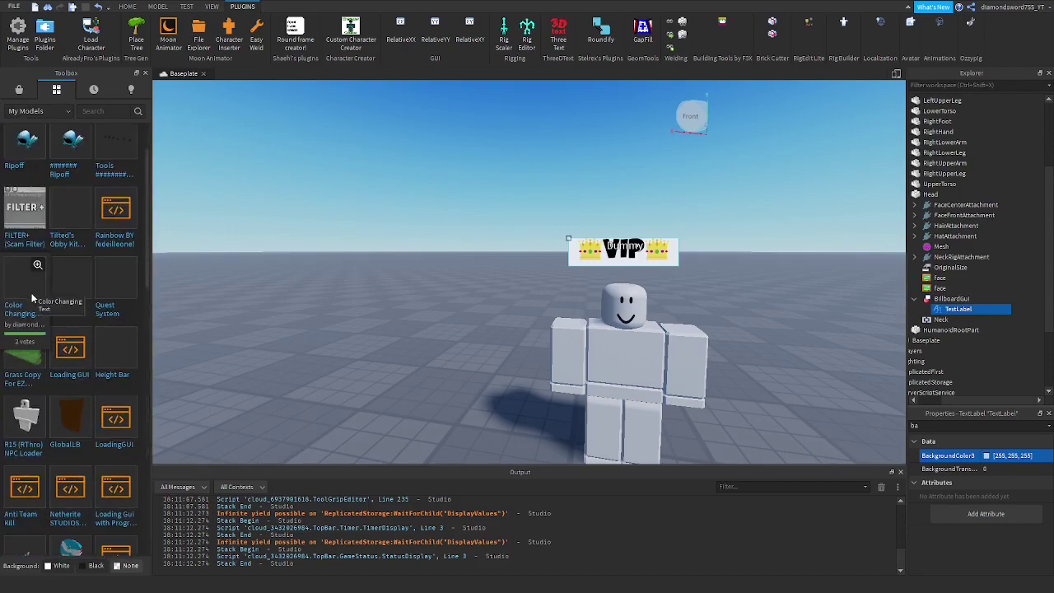
pyautogui.click(44, 294)
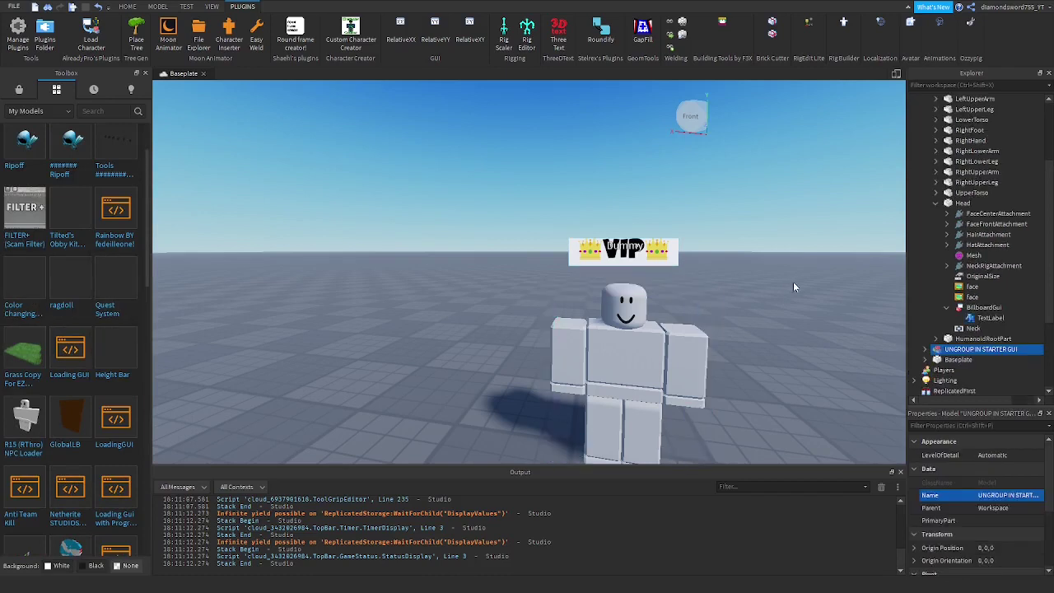
# Expand the UNGROUP IN STARTER GUI model down to its TextLabel and copy the Script inside.
pyautogui.scroll(-1, 925, 354)
pyautogui.click(936, 330)
pyautogui.scroll(-1, 934, 332)
pyautogui.click(947, 311)
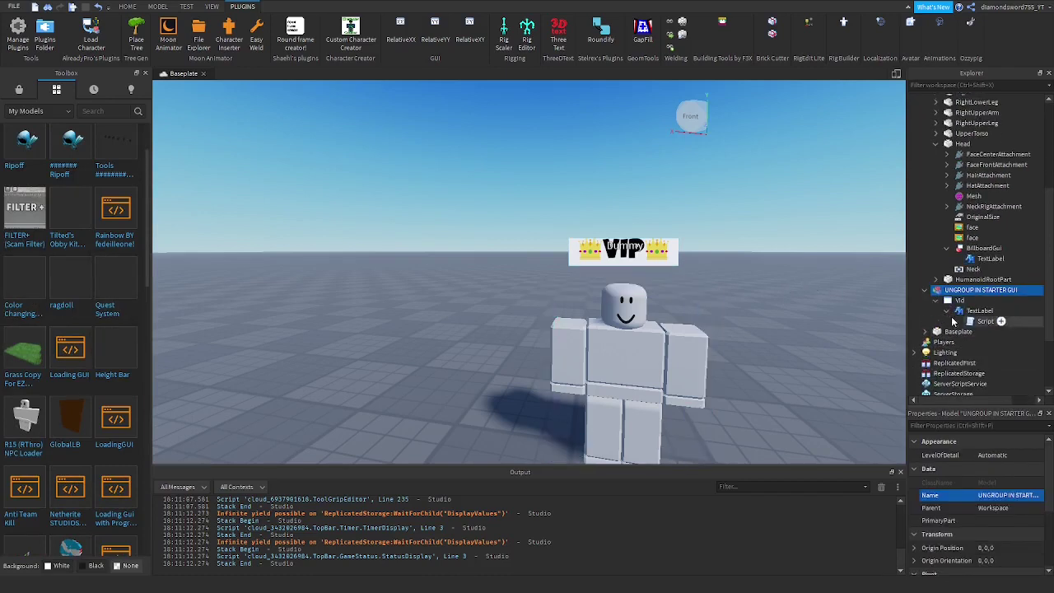
pyautogui.rightClick(965, 322)
pyautogui.click(923, 48)
# Delete the UNGROUP IN STARTER GUI model from the workspace.
pyautogui.click(933, 290)
pyautogui.click(935, 280)
pyautogui.click(936, 289)
pyautogui.press('Delete')
pyautogui.scroll(-2, 985, 286)
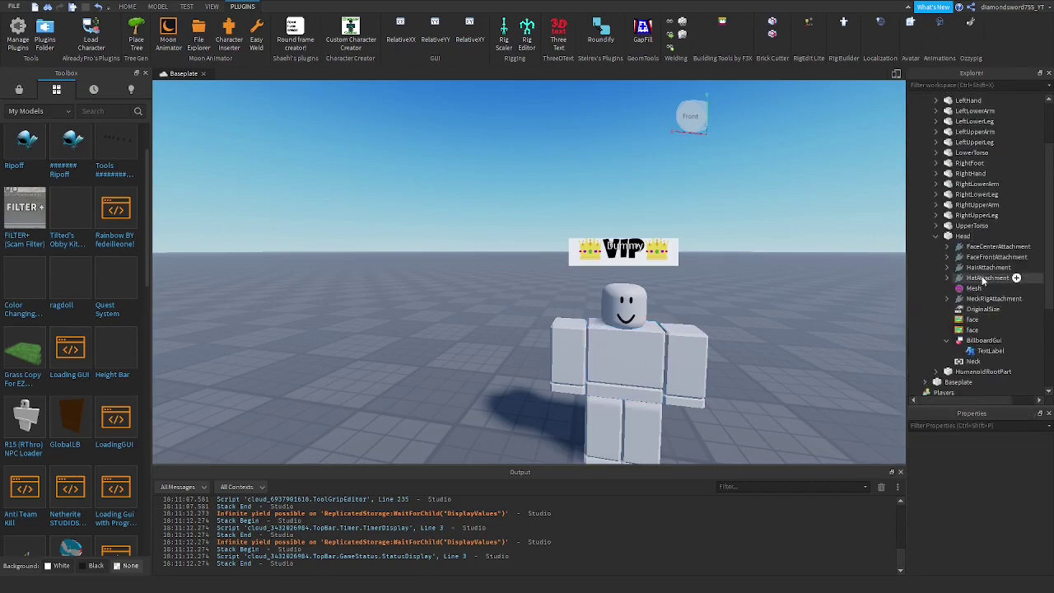
# Paste the color-changing Script into the BillboardGui's TextLabel and review its code before returning to the Baseplate view.
pyautogui.click(990, 351)
pyautogui.rightClick(990, 351)
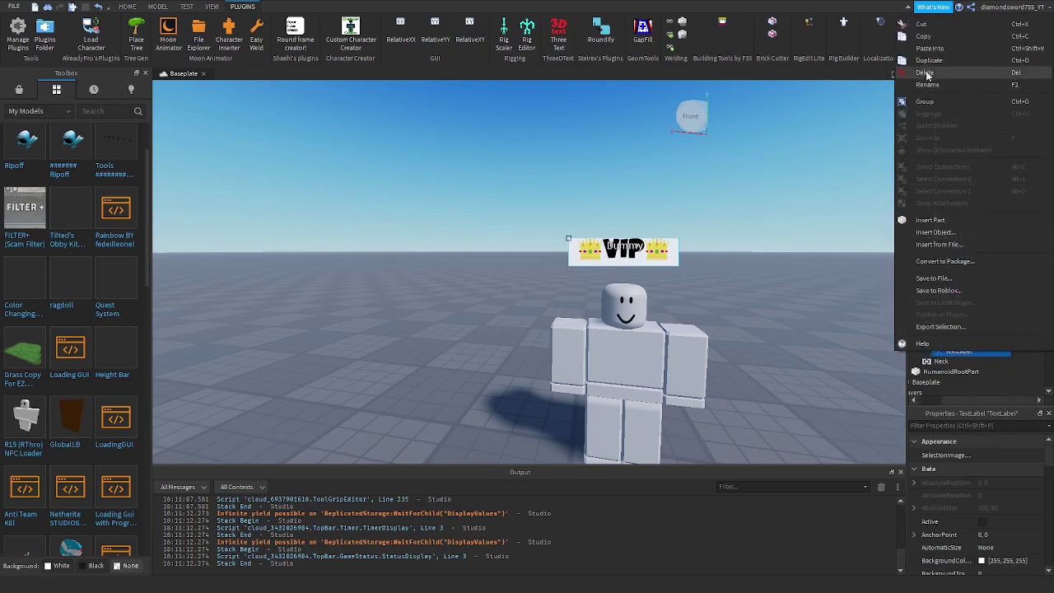
pyautogui.click(936, 49)
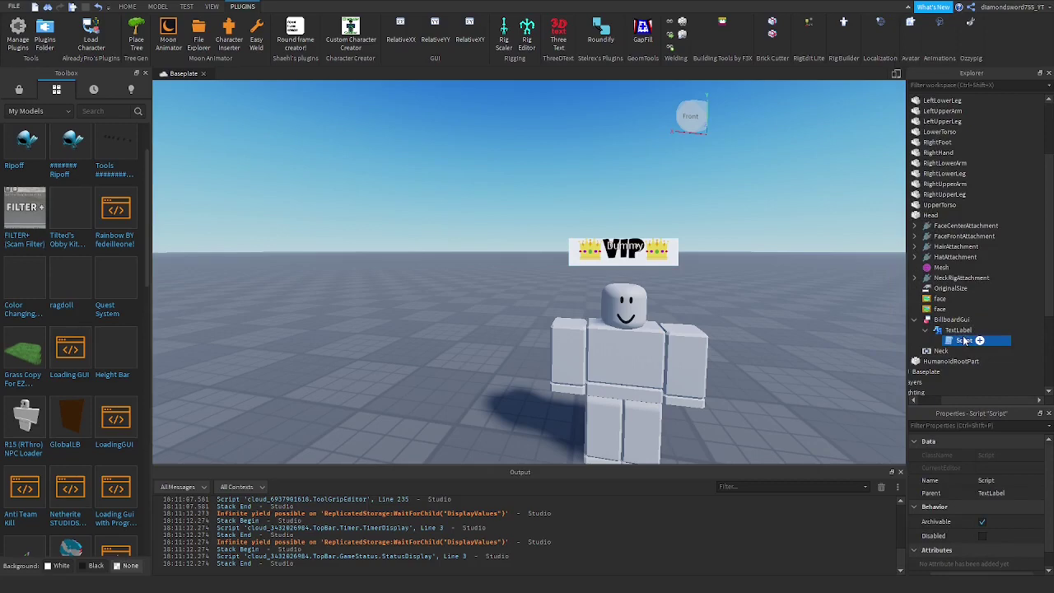
pyautogui.doubleClick(965, 341)
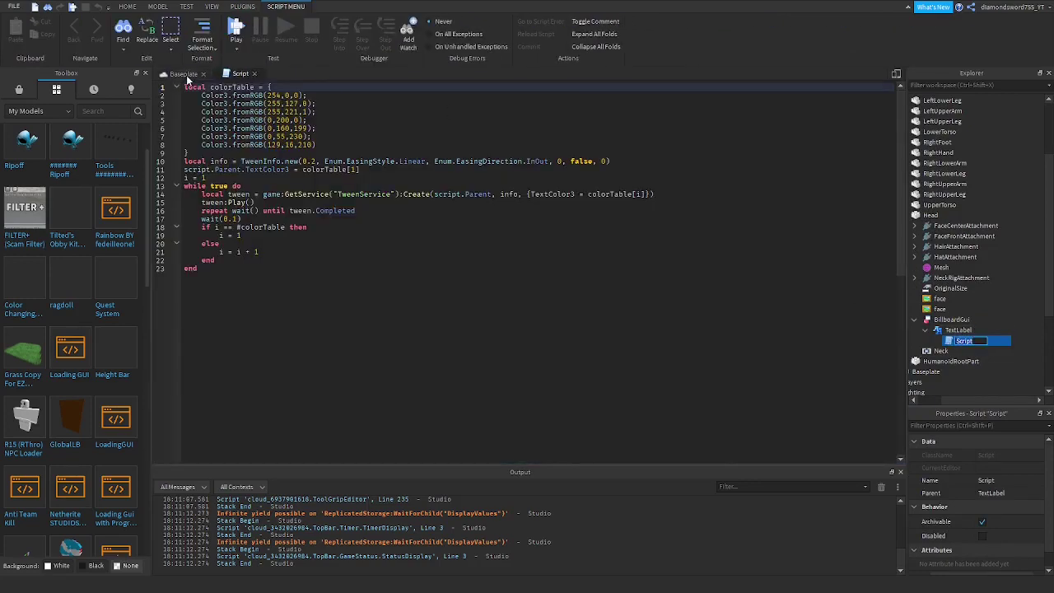
pyautogui.click(183, 74)
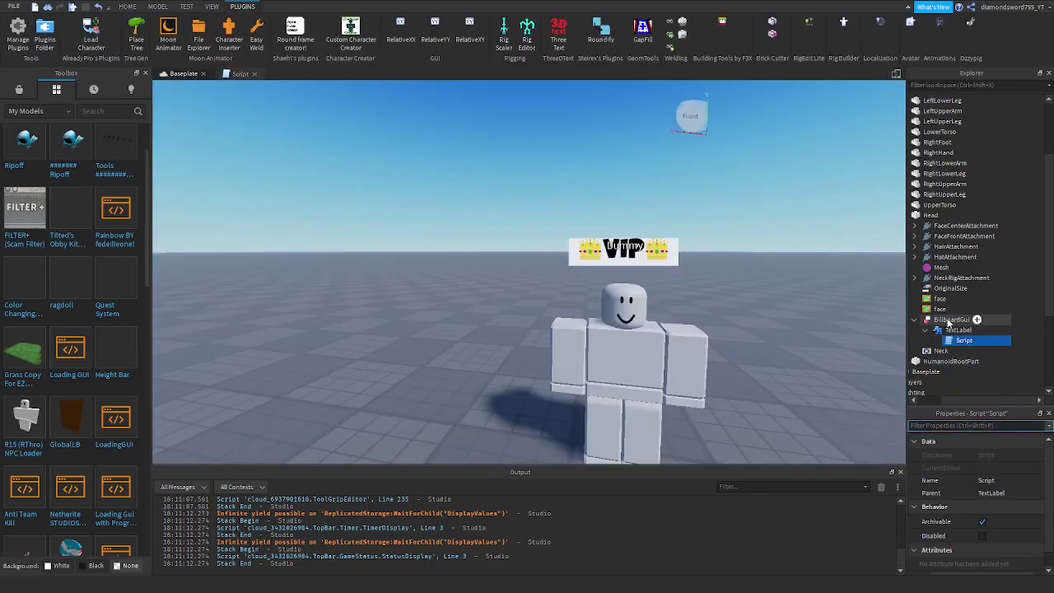
# Make the VIP TextLabel's background fully transparent and check the tag on the dummy up close and from afar.
pyautogui.click(977, 319)
pyautogui.click(939, 425)
pyautogui.write('ba')
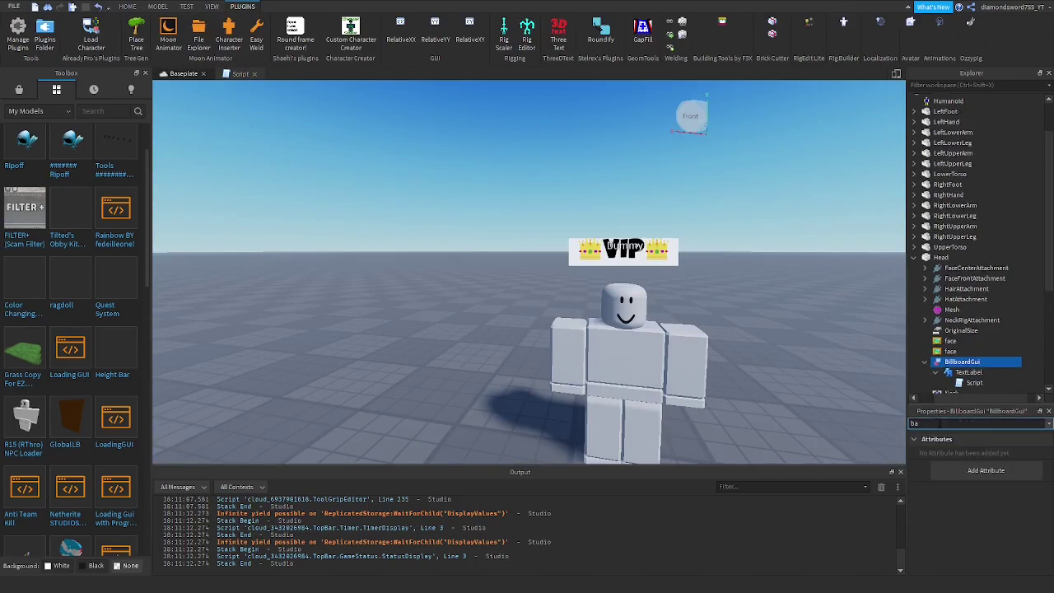
pyautogui.click(969, 372)
pyautogui.click(947, 423)
pyautogui.press('BackSpace')
pyautogui.press('BackSpace')
pyautogui.write('ba')
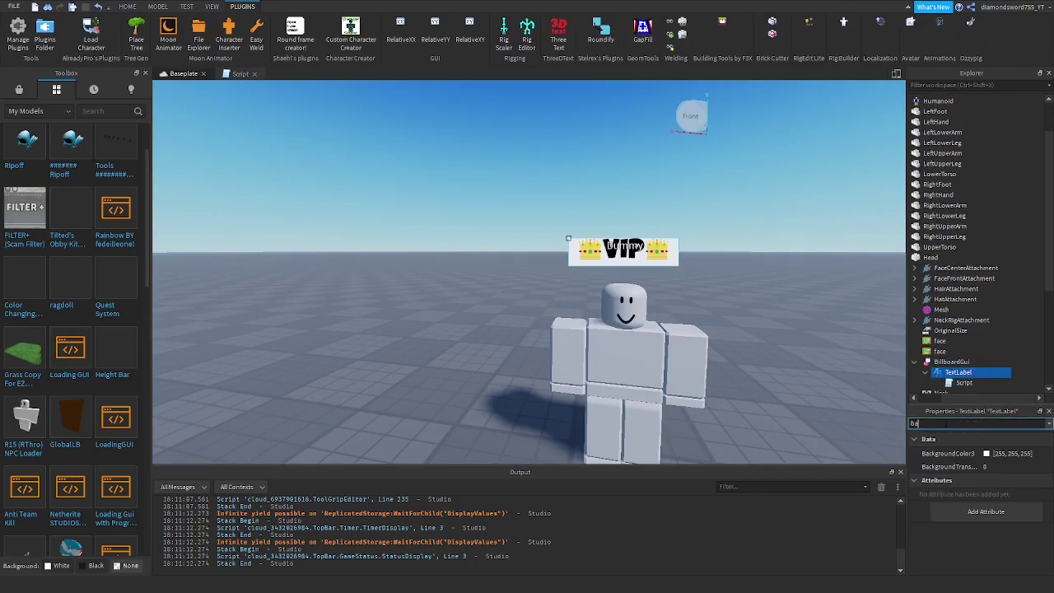
pyautogui.click(1043, 469)
pyautogui.moveTo(738, 276); pyautogui.dragTo(739, 282, button='right')
pyautogui.click(739, 282)
pyautogui.scroll(3, 738, 282)
pyautogui.scroll(-8, 727, 271)
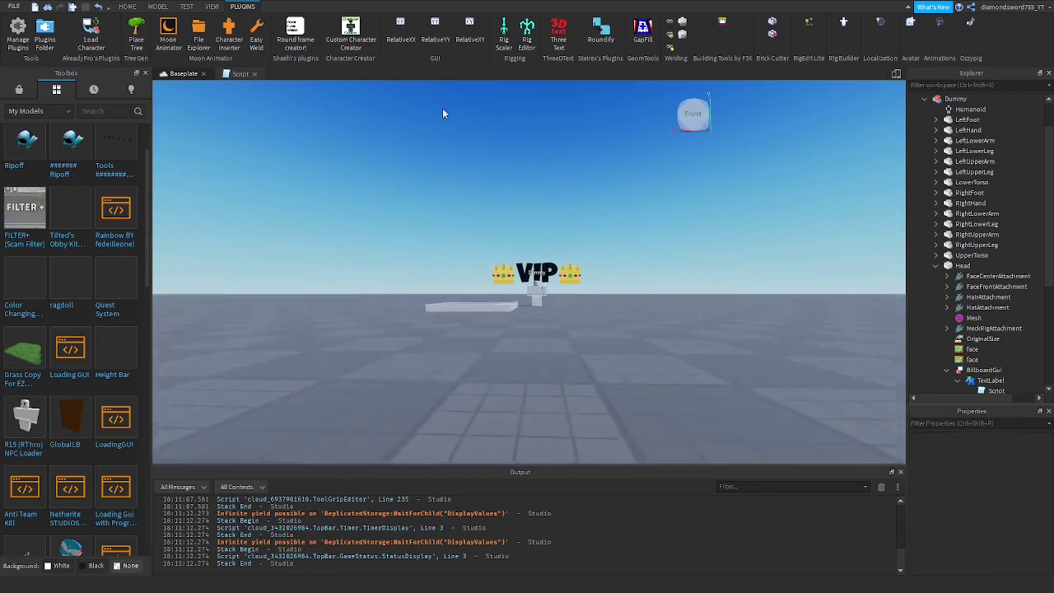
# Playtest the game, walk around the dummy to check the color-changing VIP tag, and stop the test.
pyautogui.click(74, 7)
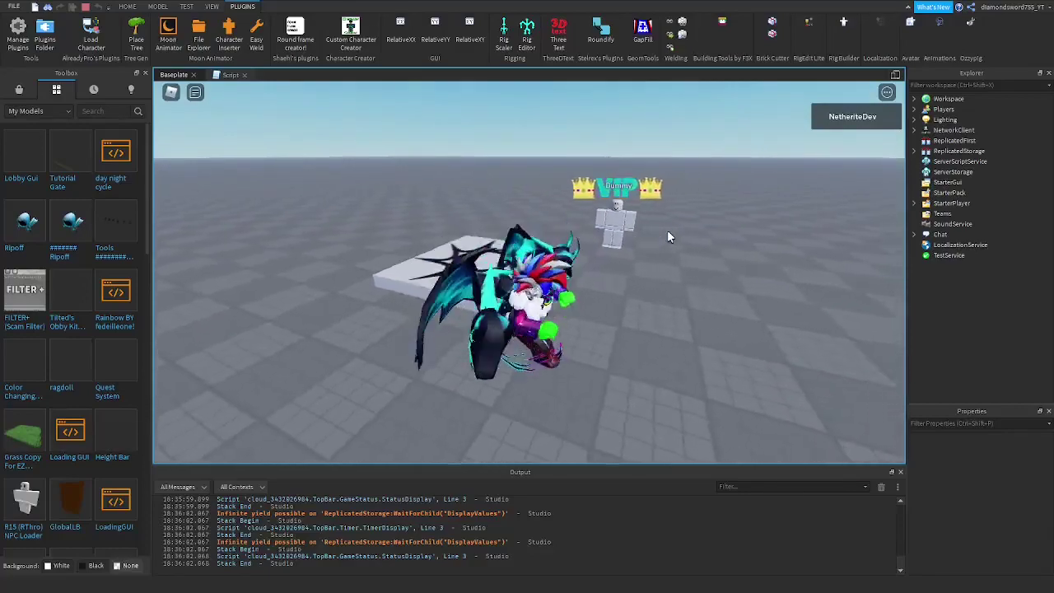
pyautogui.scroll(6, 668, 236)
pyautogui.press('w')
pyautogui.press('a')
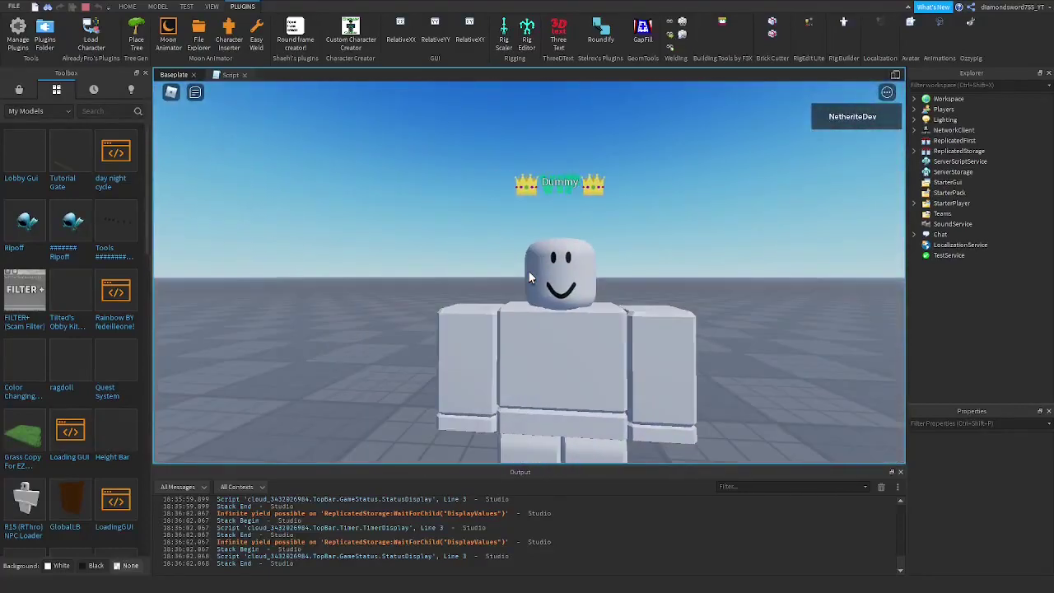
pyautogui.press('s')
pyautogui.press('w')
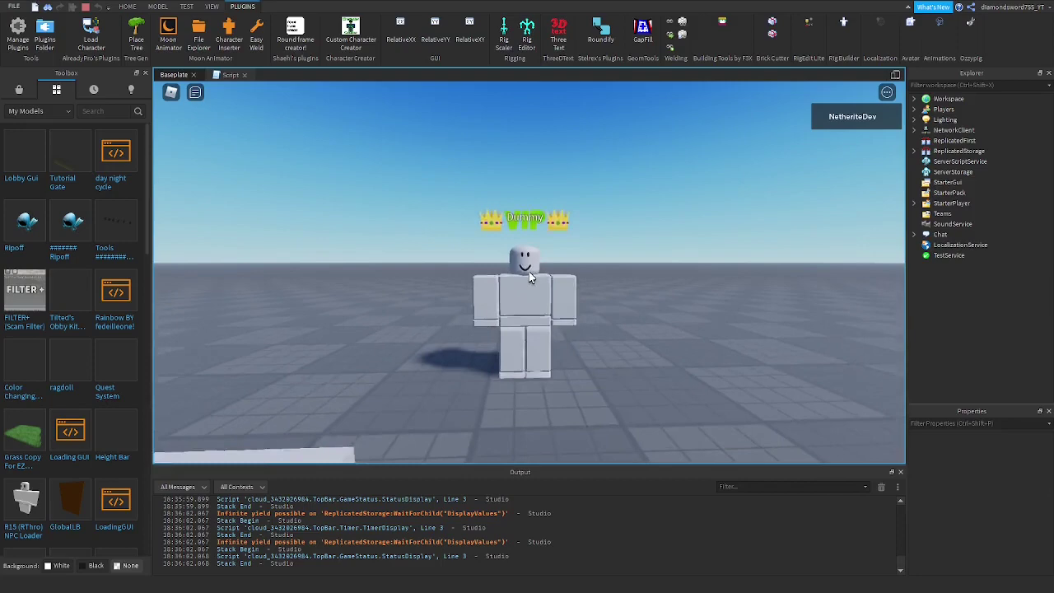
pyautogui.hotkey('shift', 'F5')
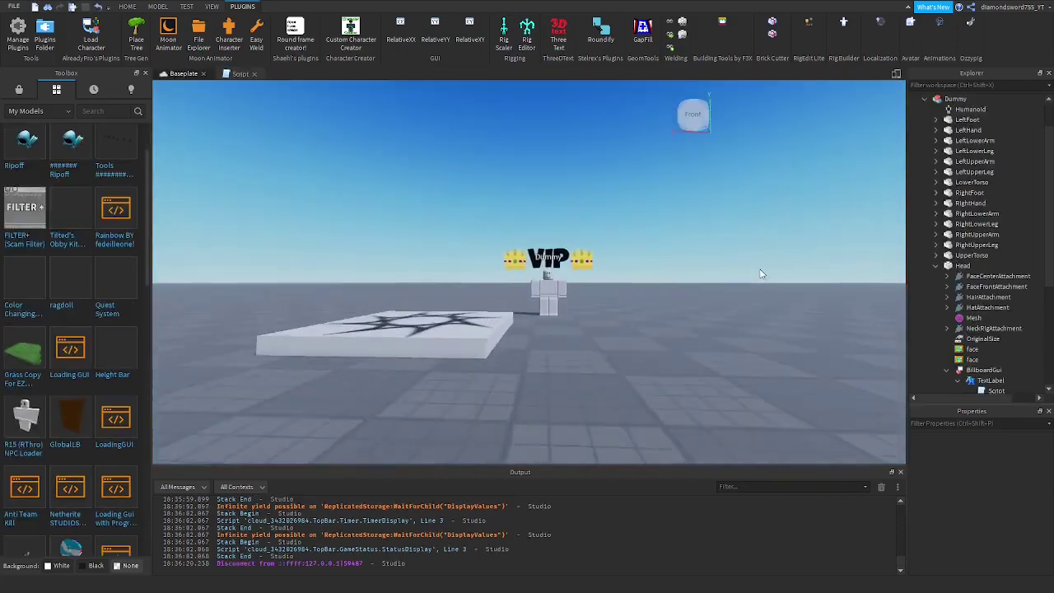
# Rename the BillboardGui in the dummy's Head as VIPtag.
pyautogui.press('w')
pyautogui.press('s')
pyautogui.press('w')
pyautogui.press('d')
pyautogui.moveTo(574, 231); pyautogui.dragTo(575, 233, button='right')
pyautogui.press('s')
pyautogui.scroll(-3, 945, 289)
pyautogui.click(983, 281)
pyautogui.rightClick(983, 282)
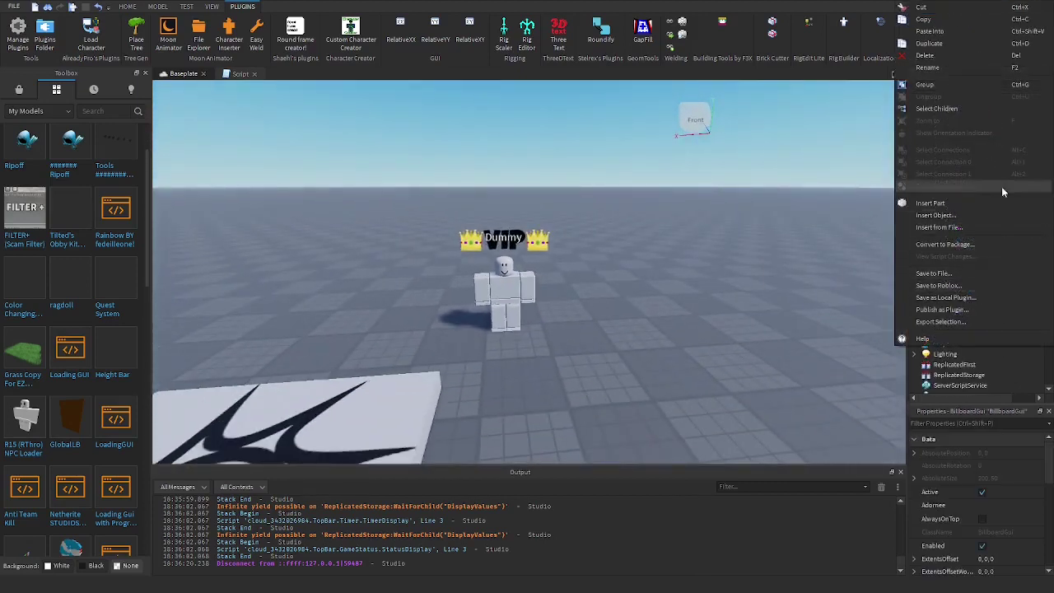
pyautogui.click(952, 69)
pyautogui.write('VIPtag')
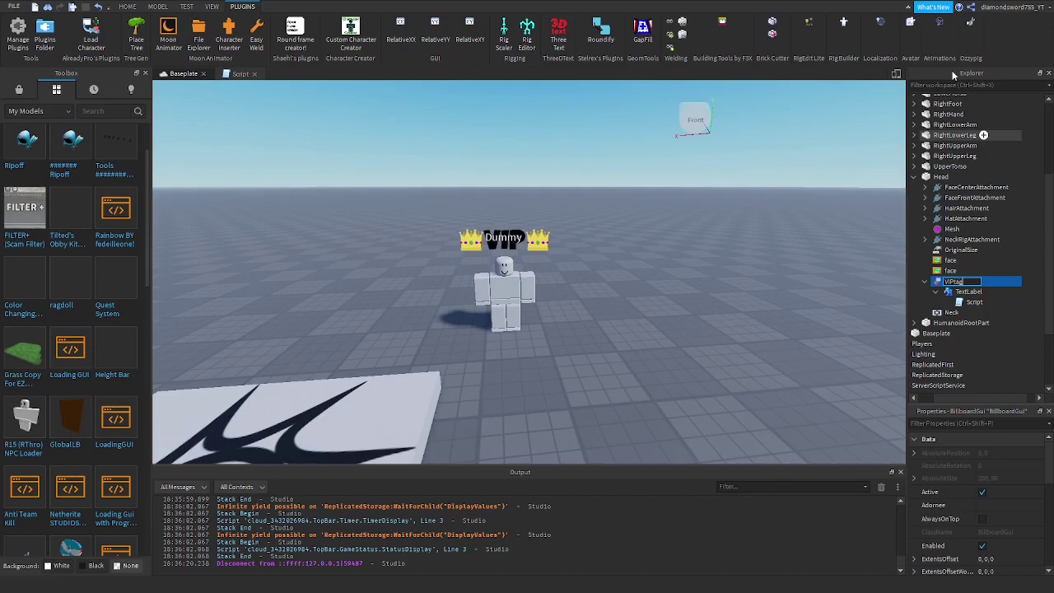
# Move VIPtag out of the dummy's Head into ServerStorage.
pyautogui.moveTo(901, 184); pyautogui.dragTo(853, 224, button='right')
pyautogui.moveTo(958, 284); pyautogui.dragTo(992, 307)
# Delete the Dummy model from the Workspace.
pyautogui.scroll(5, 937, 214)
pyautogui.click(938, 141)
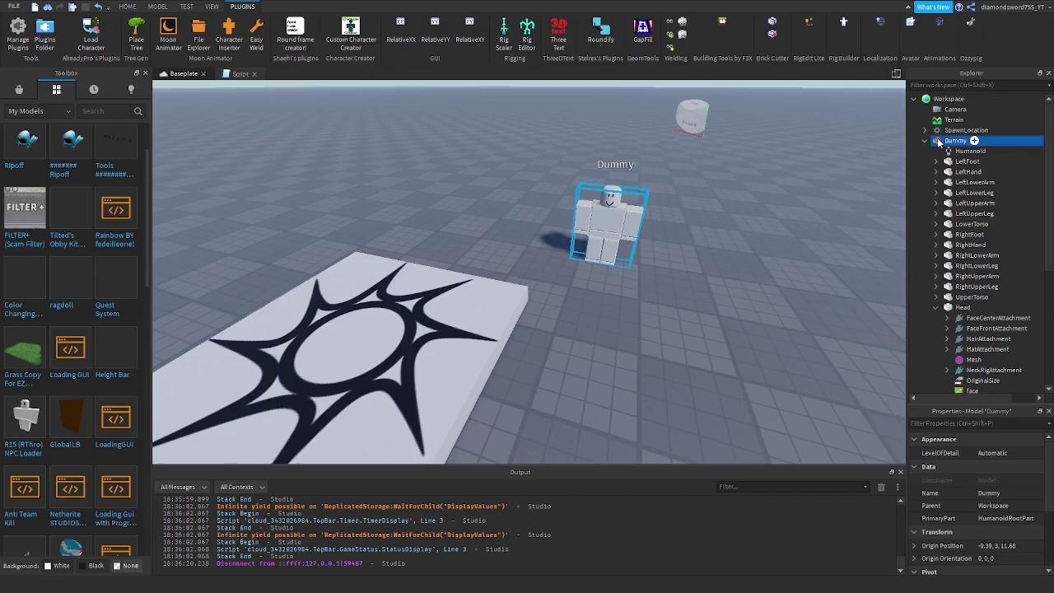
pyautogui.press('Delete')
pyautogui.moveTo(871, 183); pyautogui.dragTo(878, 199, button='right')
pyautogui.press('s')
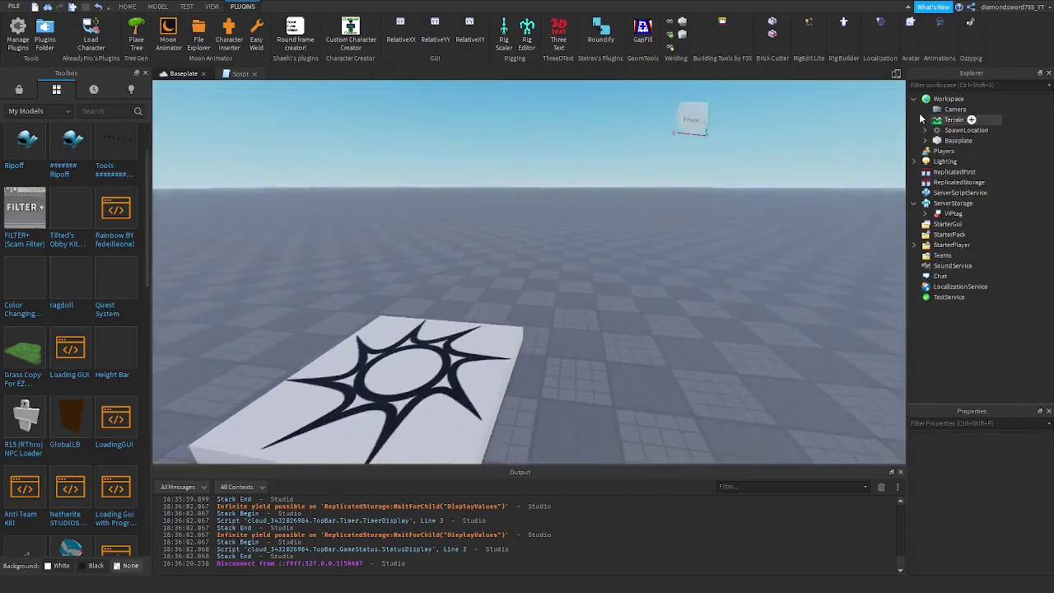
pyautogui.press('w')
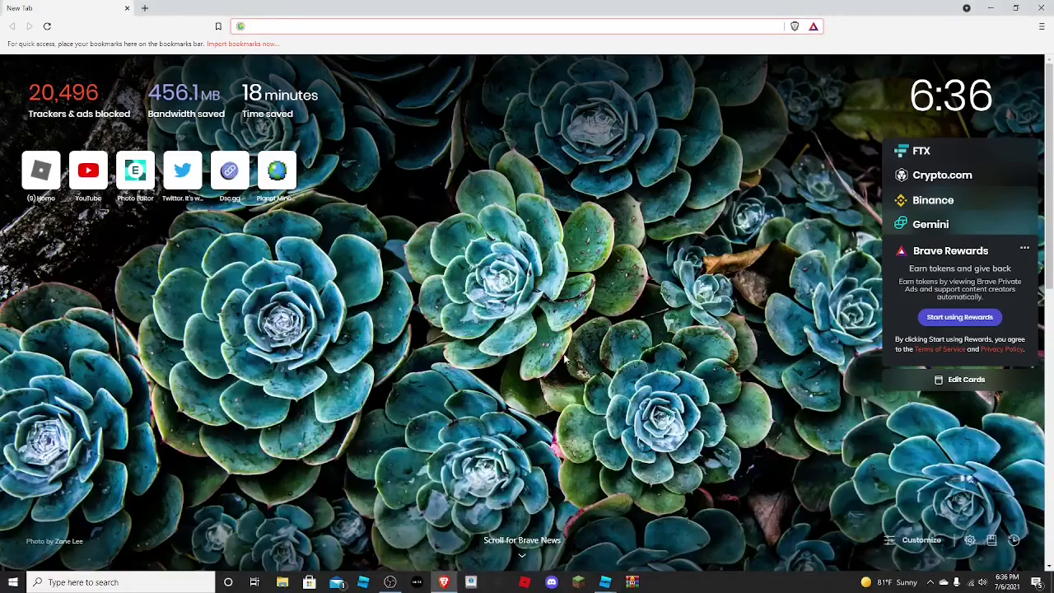
# Switch to the web browser and open the Create page of the Roblox website.
pyautogui.click(46, 180)
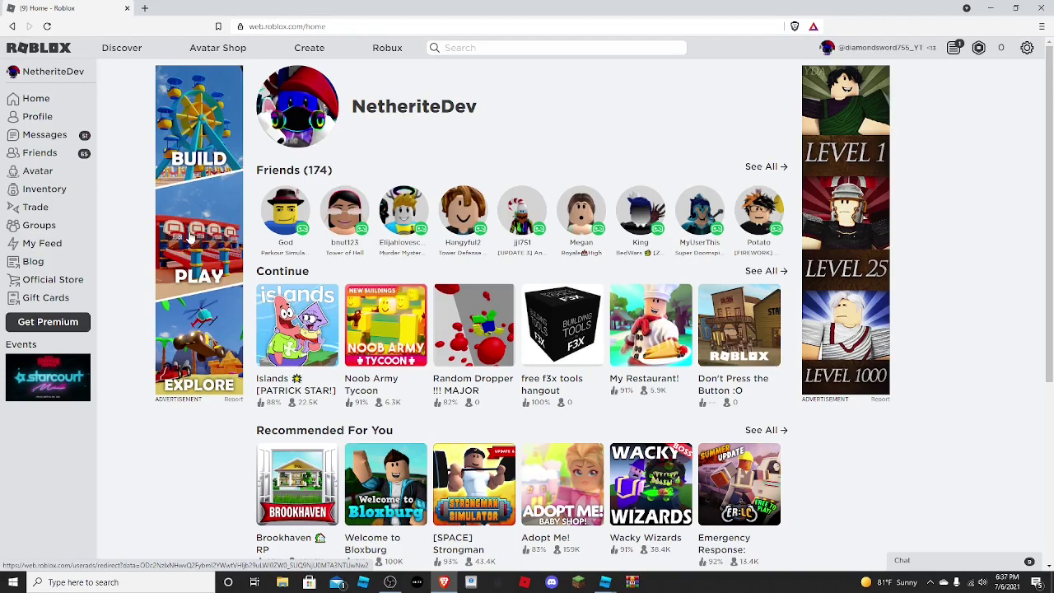
pyautogui.click(314, 59)
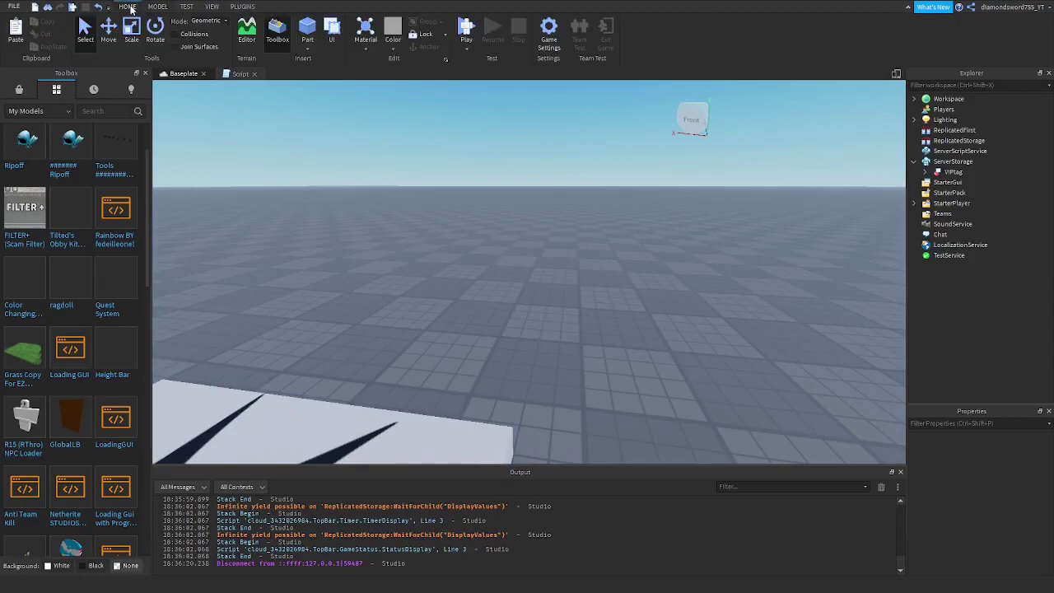
# Switch to Roblox Studio, publish the place as a new game named Untitled Game, and open its Security game settings.
pyautogui.click(548, 32)
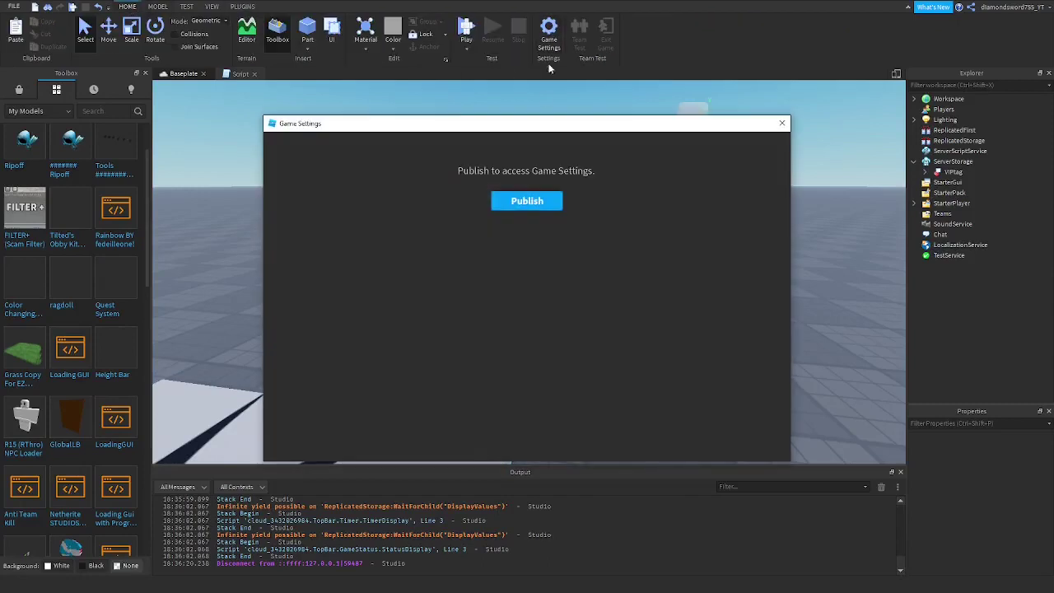
pyautogui.click(527, 202)
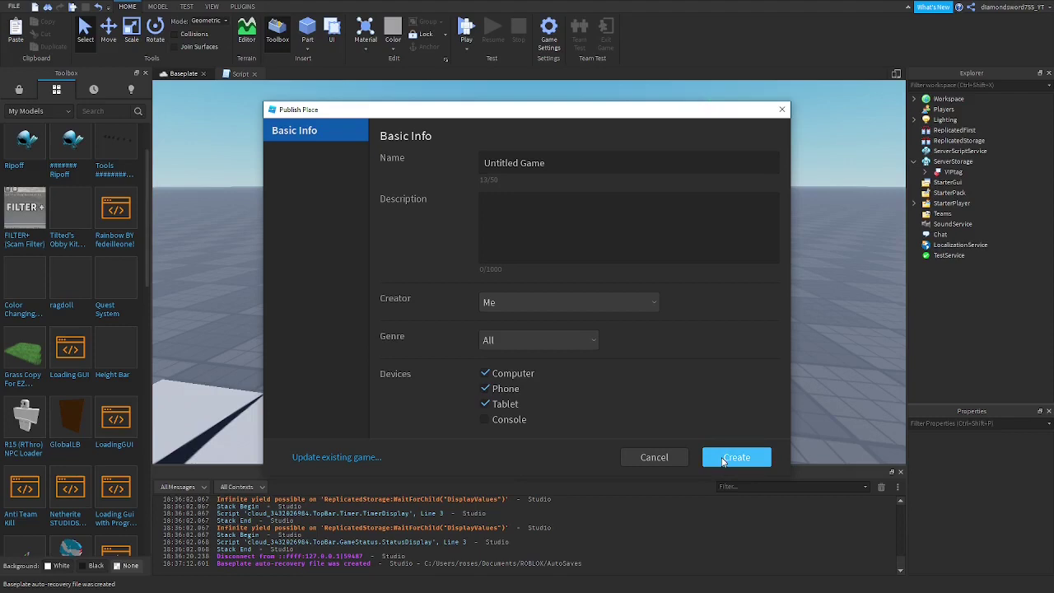
pyautogui.click(724, 460)
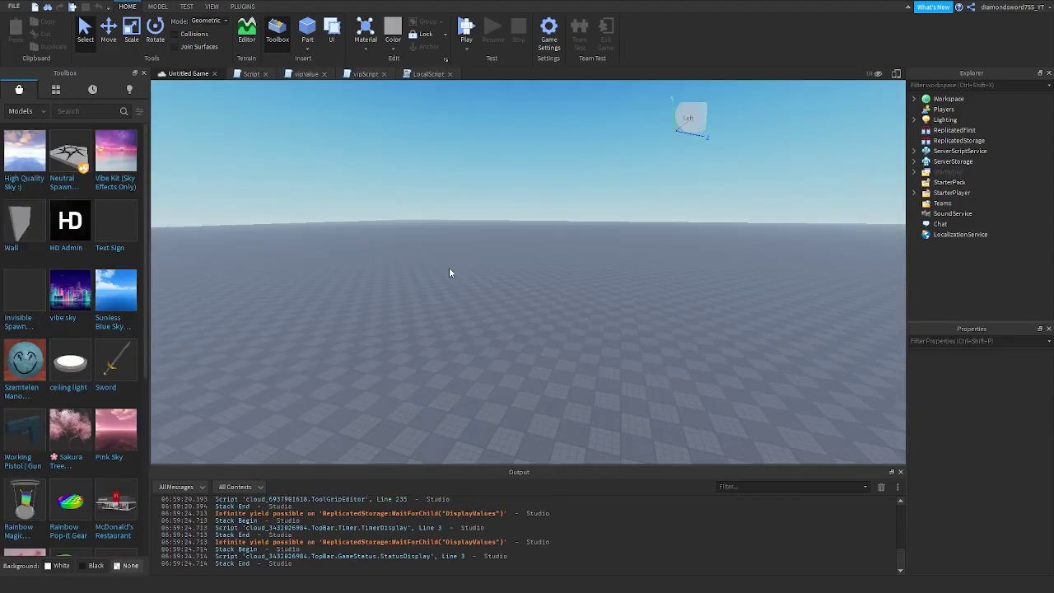
pyautogui.click(549, 33)
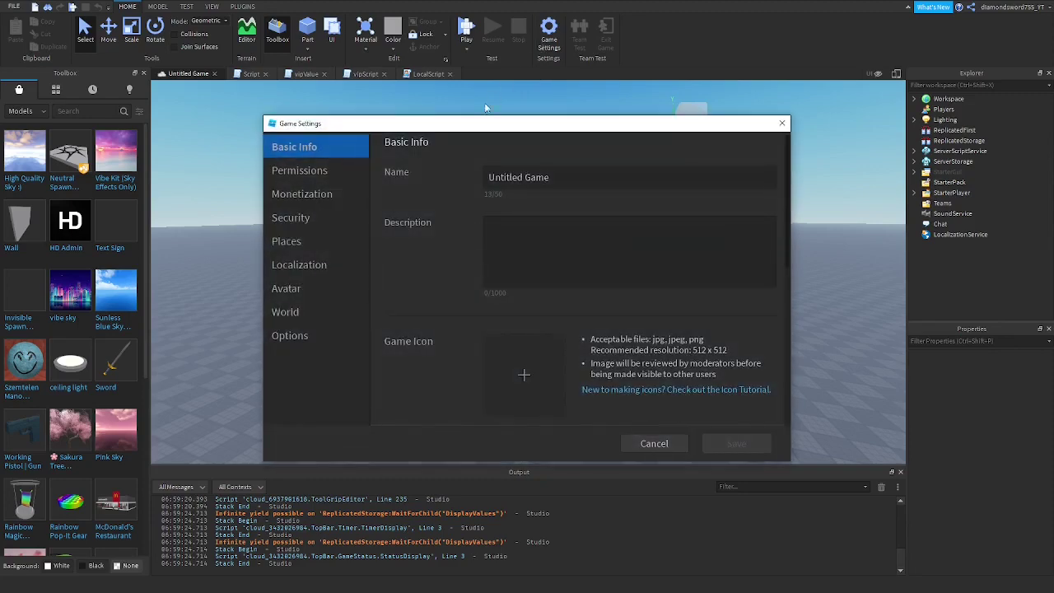
pyautogui.click(320, 217)
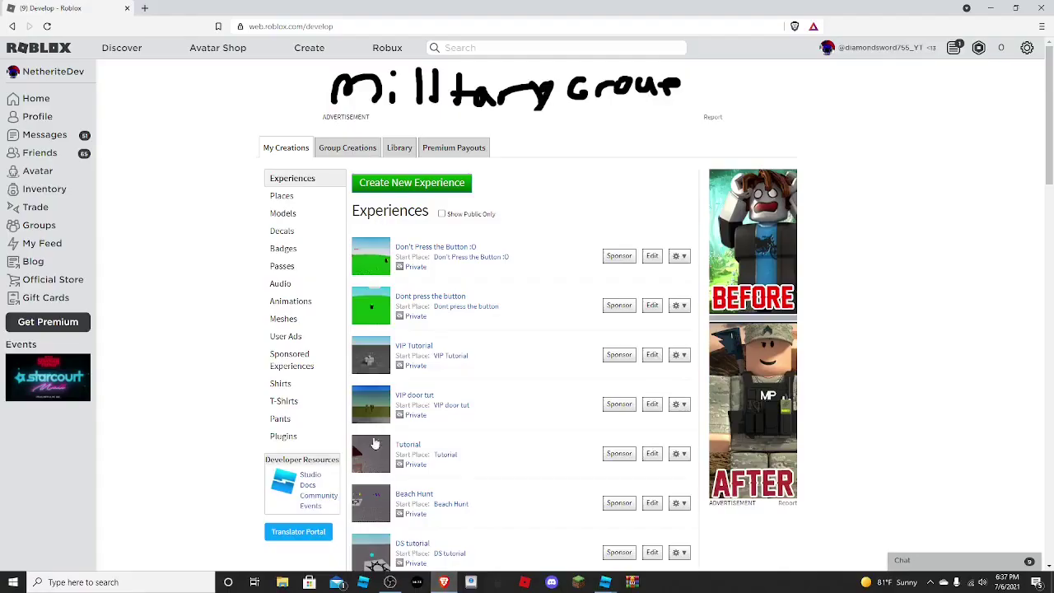
# Refresh the experiences list in the web browser and open the Untitled Game page.
pyautogui.click(47, 26)
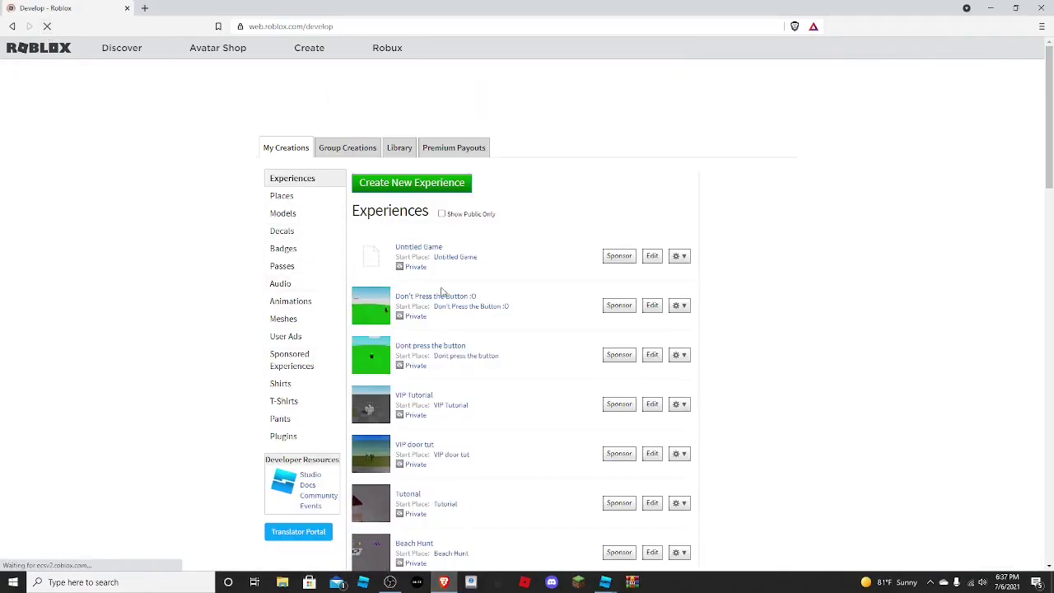
pyautogui.click(679, 256)
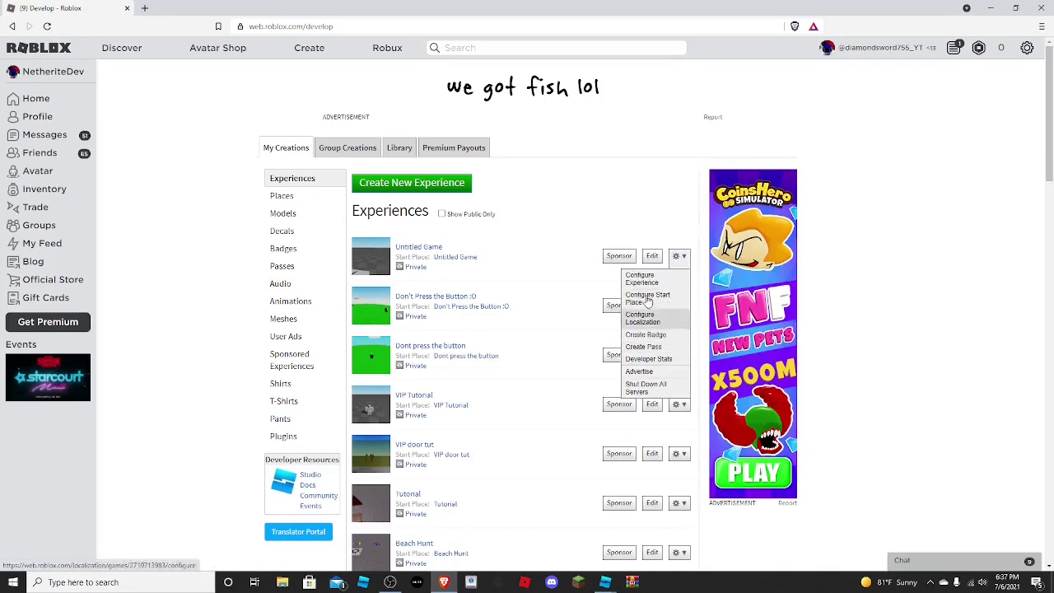
pyautogui.click(432, 247)
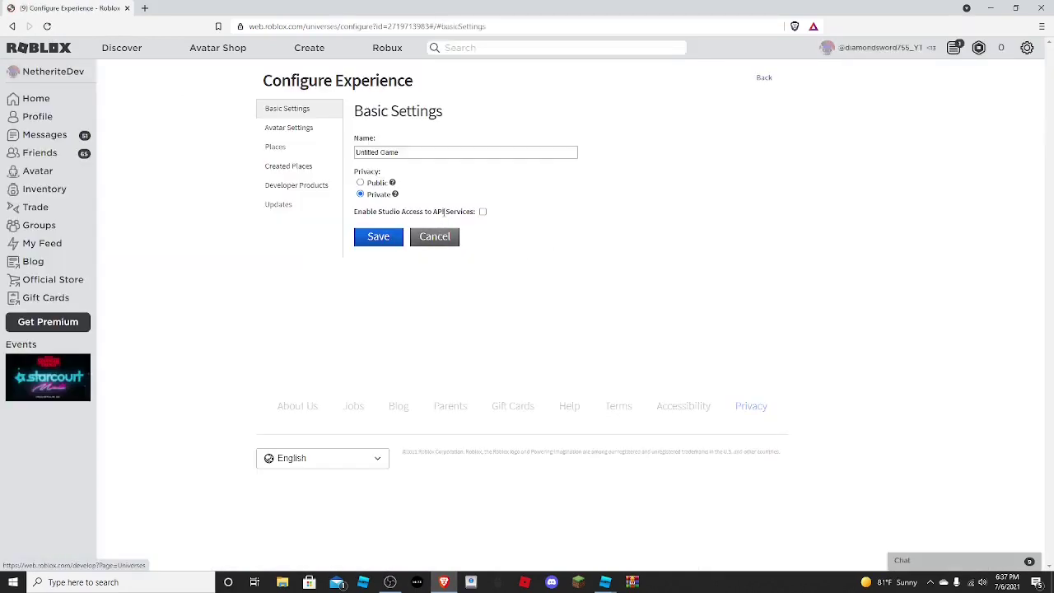
pyautogui.click(765, 79)
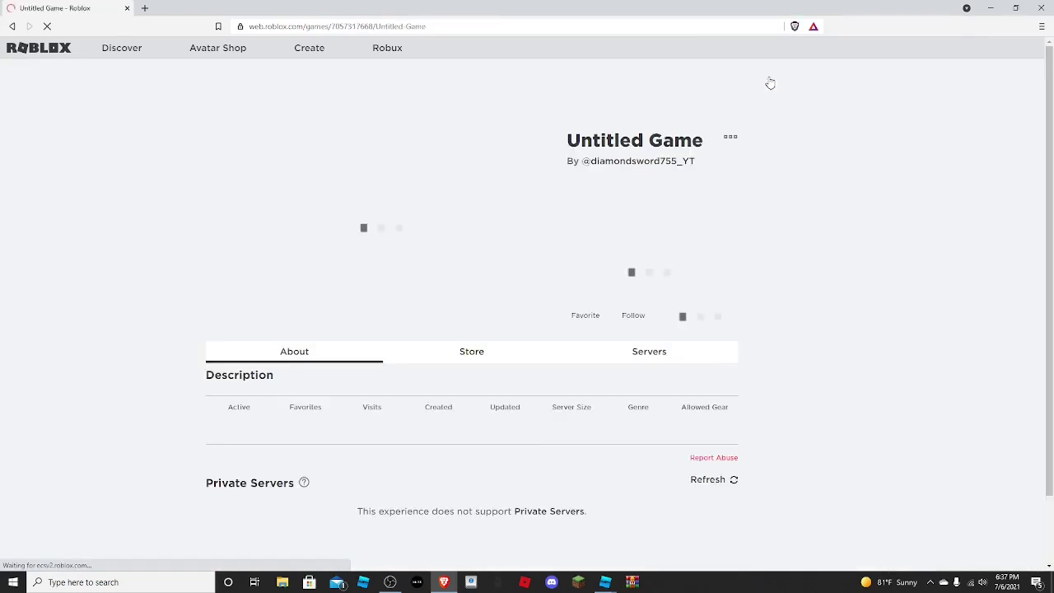
pyautogui.scroll(1, 660, 202)
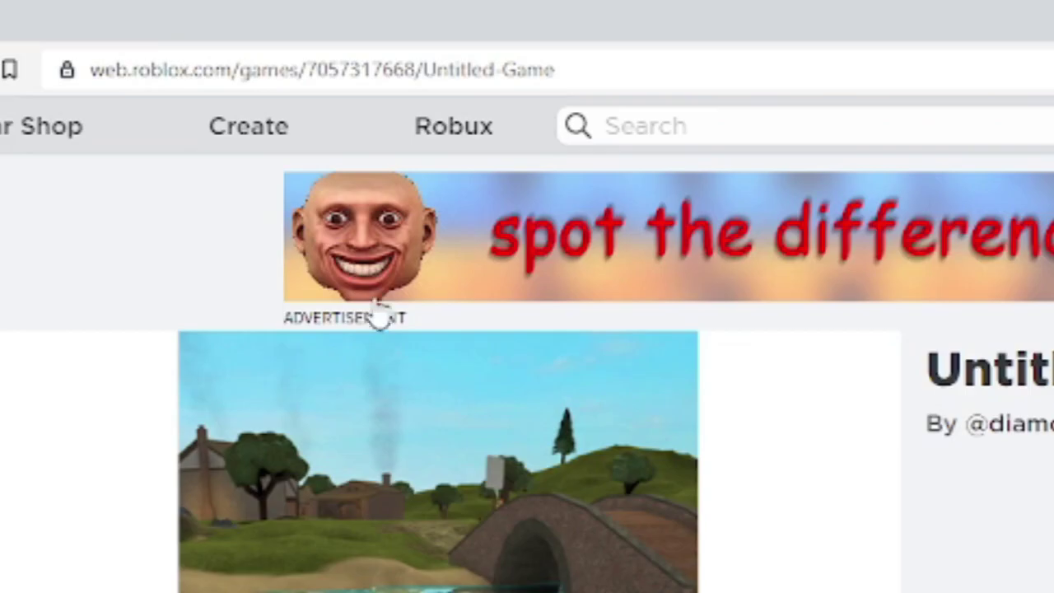
# Start a new pass from Untitled Game's store and choose the vip.png file as its image.
pyautogui.scroll(-3, 377, 312)
pyautogui.click(471, 242)
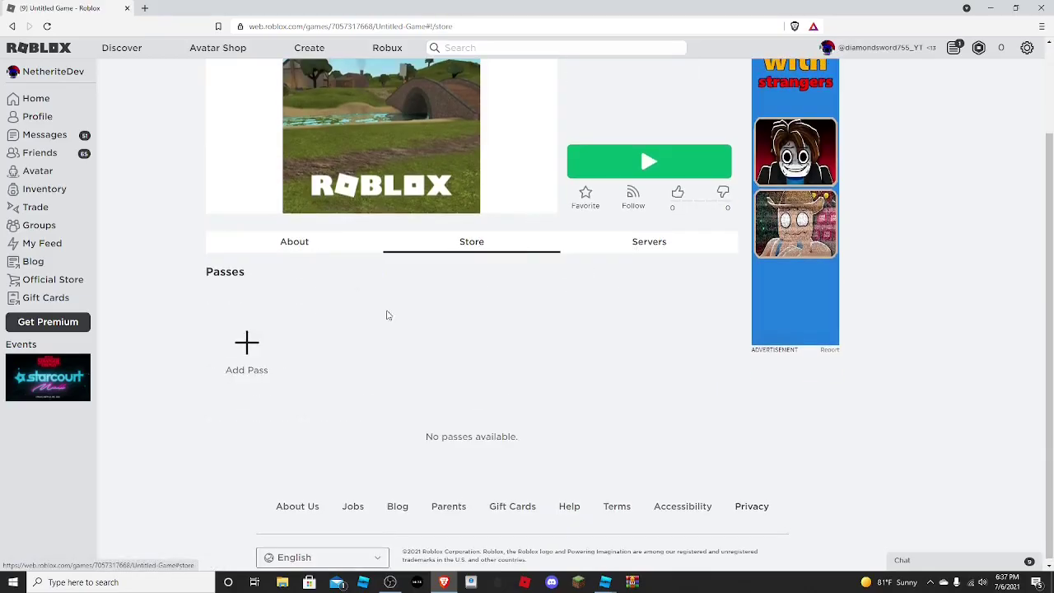
pyautogui.click(246, 344)
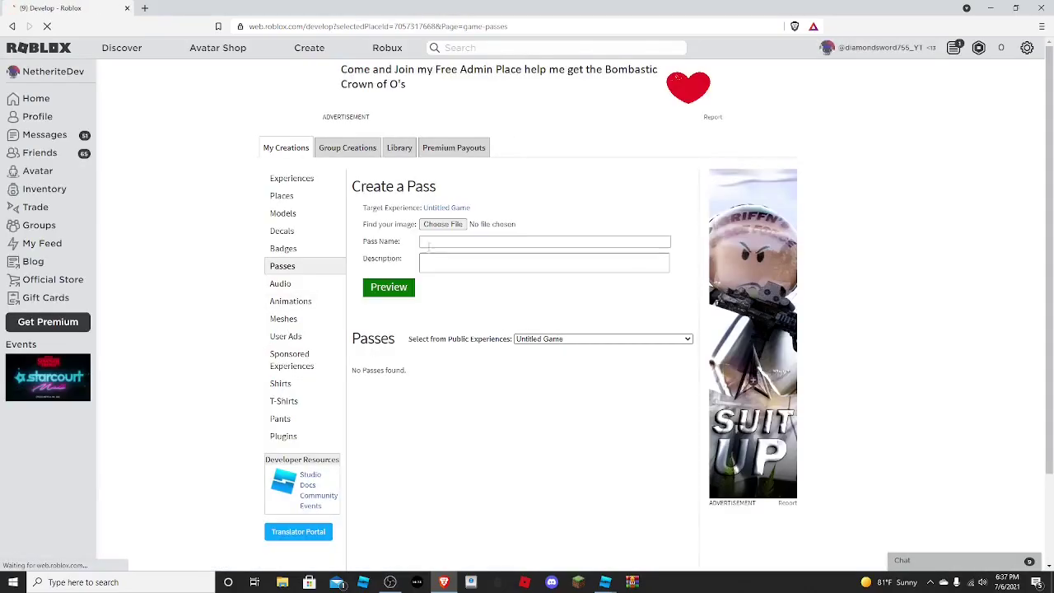
pyautogui.click(461, 240)
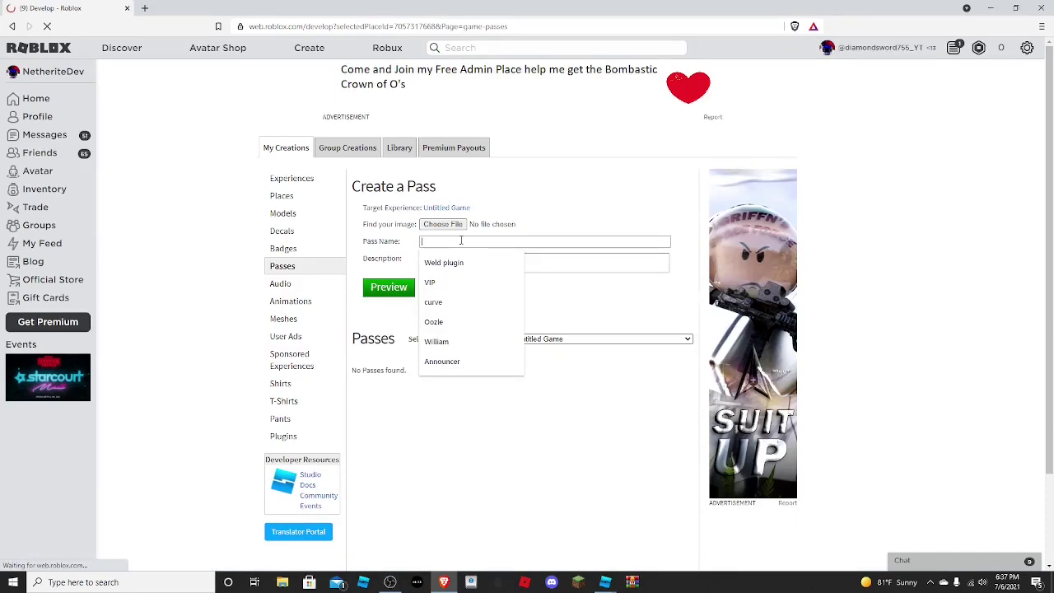
pyautogui.click(459, 224)
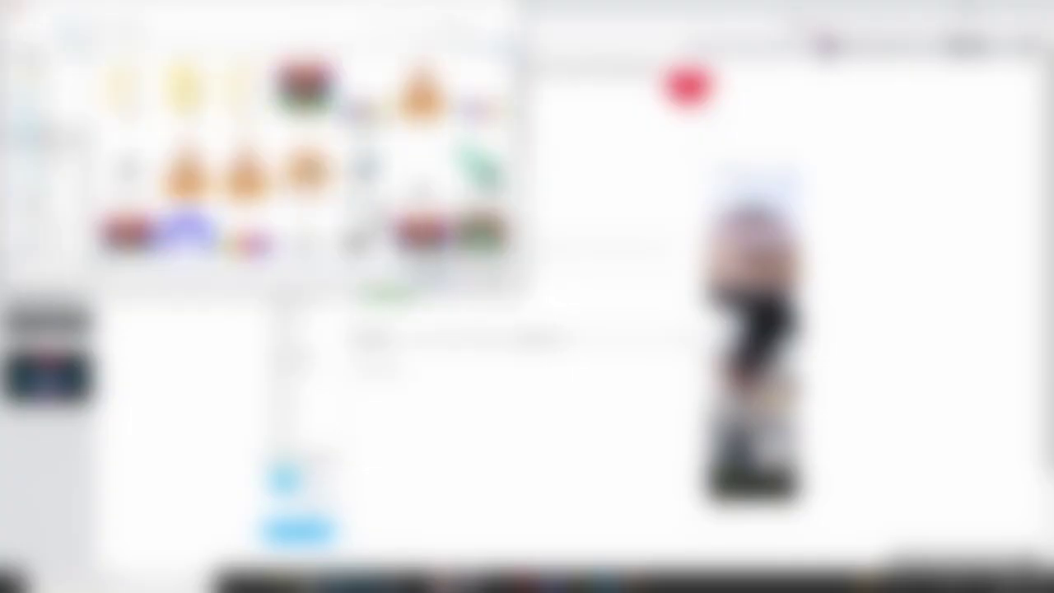
pyautogui.scroll(-3, 303, 165)
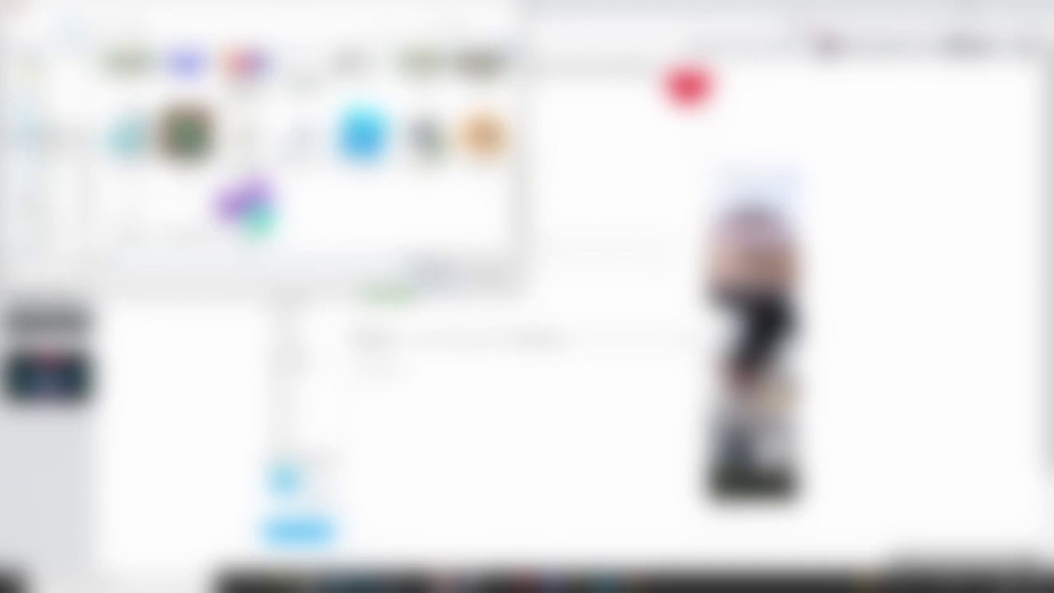
pyautogui.click(39, 179)
pyautogui.click(41, 238)
pyautogui.doubleClick(371, 198)
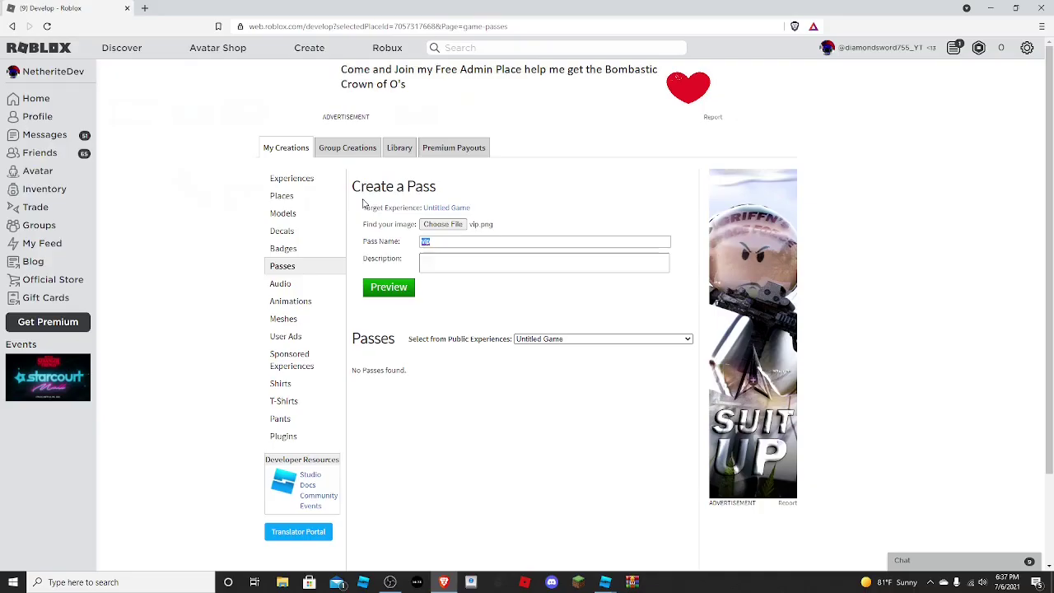
# Name the pass VIP, describe it as "buy if ur cool like me", then preview and upload it.
pyautogui.doubleClick(437, 240)
pyautogui.click(432, 260)
pyautogui.click(443, 259)
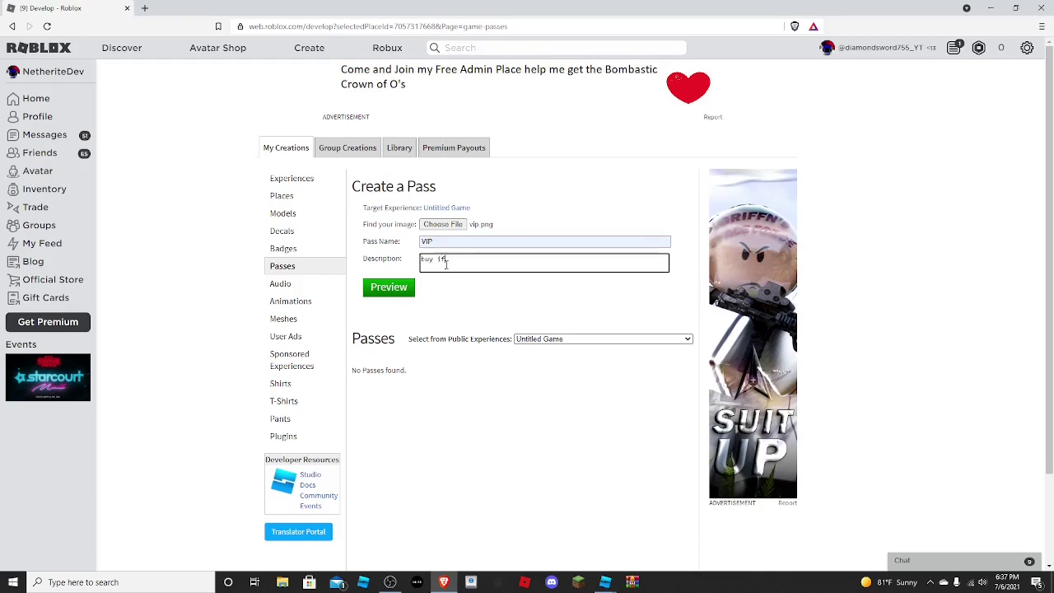
pyautogui.write('buy if ur cool like me')
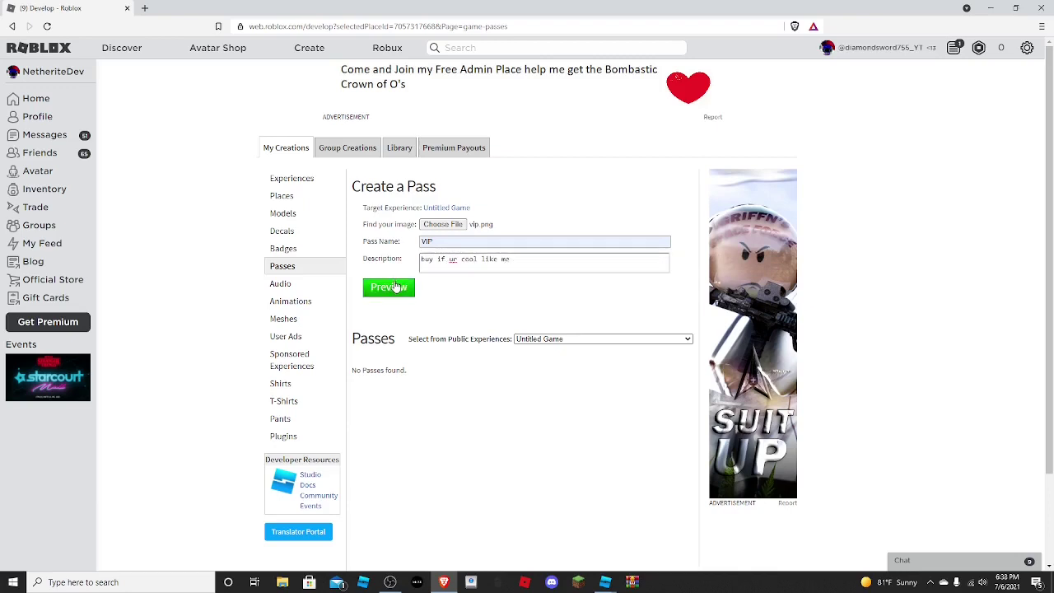
pyautogui.click(387, 286)
pyautogui.click(417, 305)
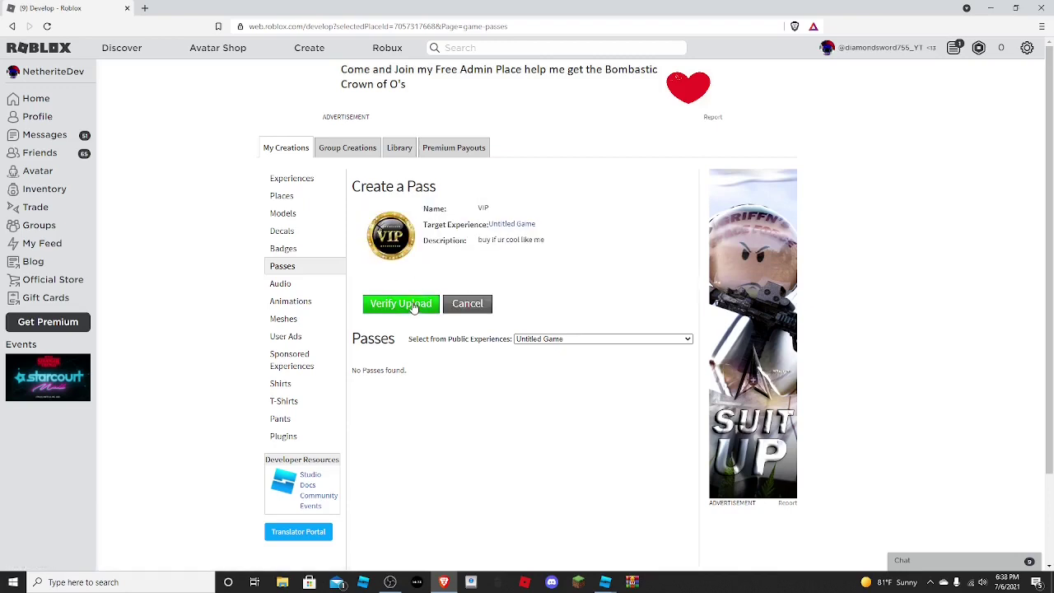
# Configure the VIP pass to be on sale at a price of 999999 Robux and save the change.
pyautogui.click(680, 385)
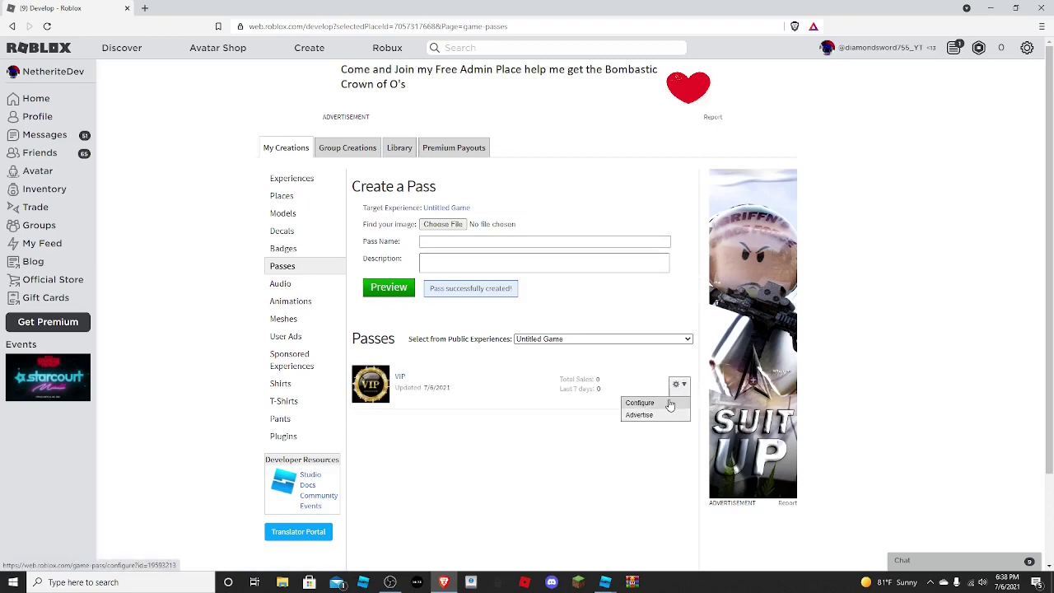
pyautogui.click(641, 403)
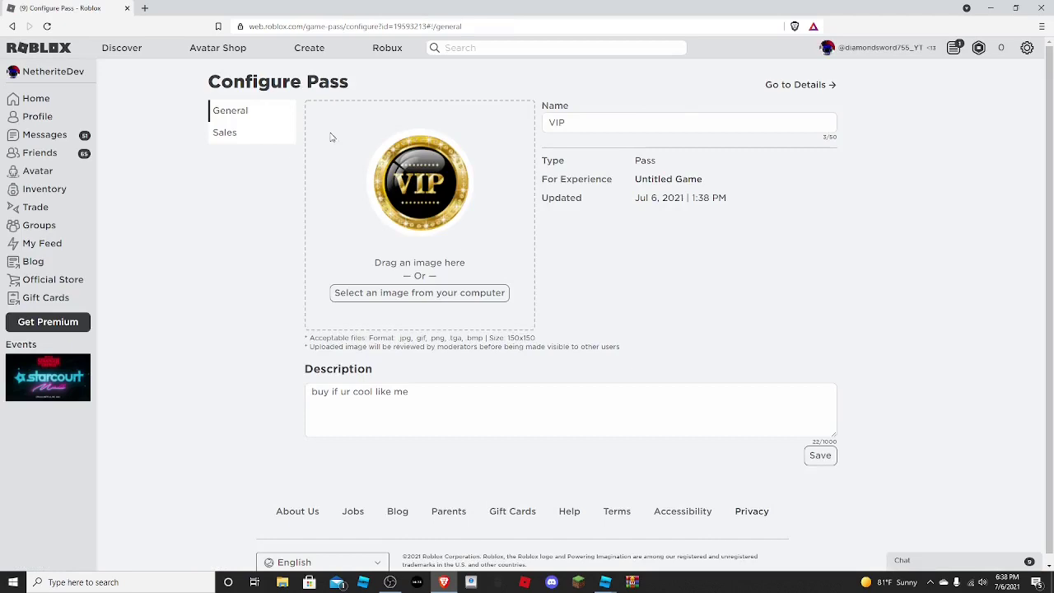
pyautogui.click(240, 134)
pyautogui.click(819, 115)
pyautogui.moveTo(494, 146); pyautogui.dragTo(358, 125)
pyautogui.write('999')
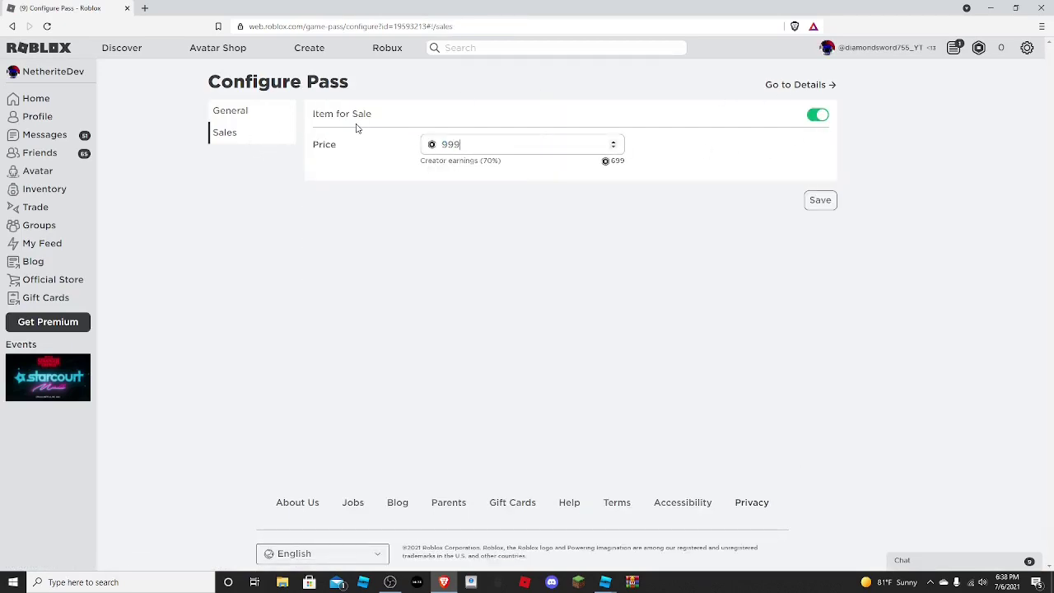
pyautogui.write('999')
pyautogui.click(830, 206)
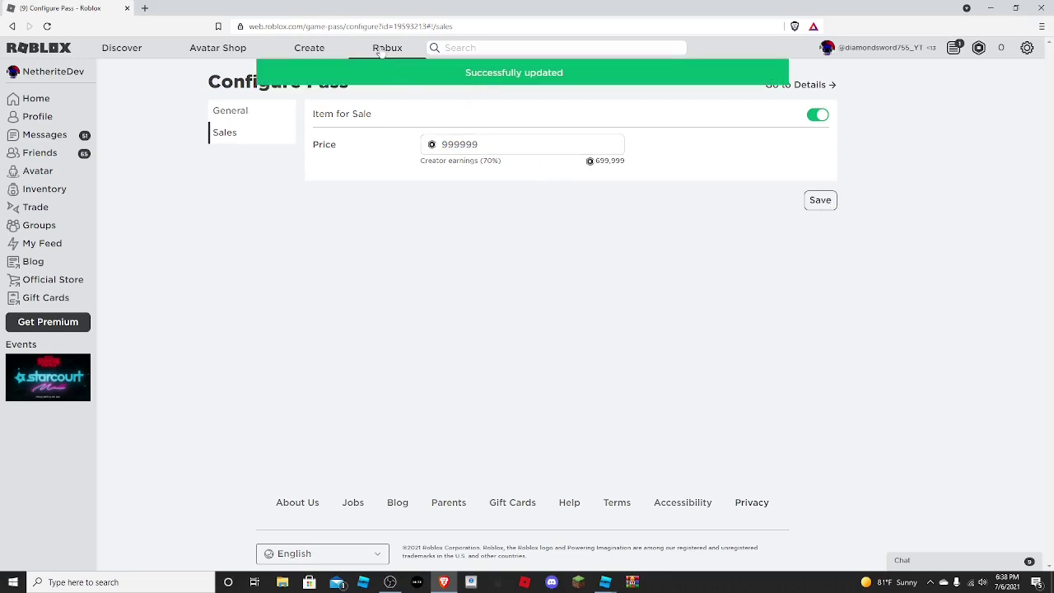
# Copy the VIP pass's ID from the web address of its configuration page and return to Roblox Studio.
pyautogui.doubleClick(424, 26)
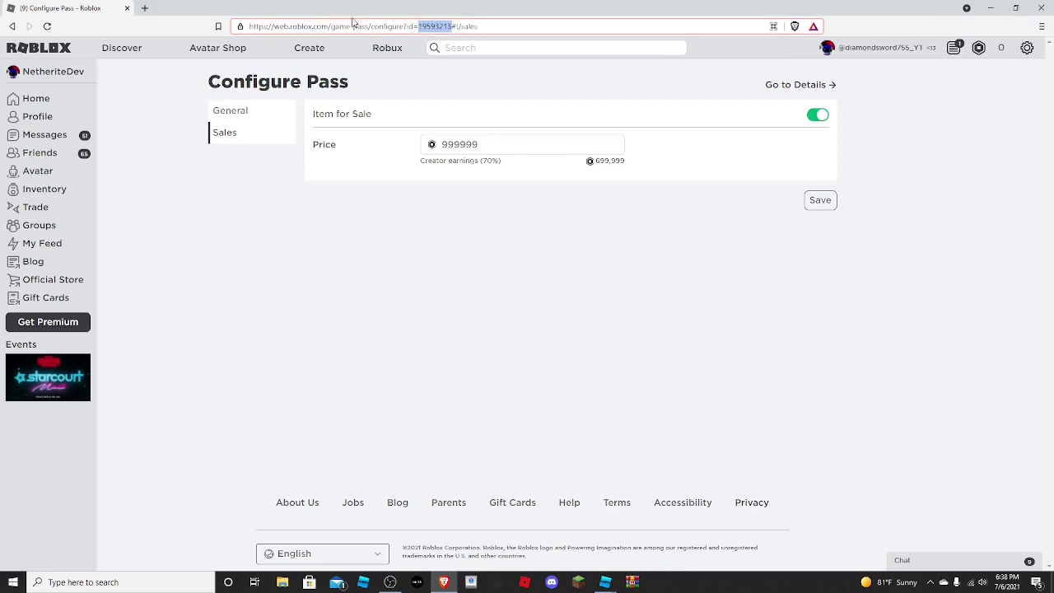
pyautogui.moveTo(251, 27); pyautogui.dragTo(547, 28)
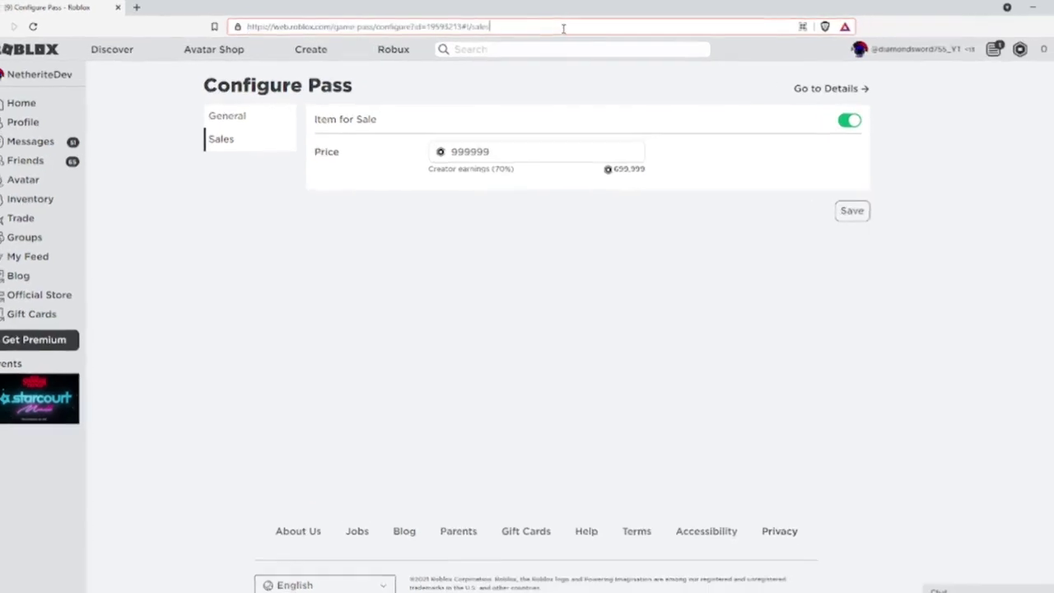
pyautogui.doubleClick(445, 26)
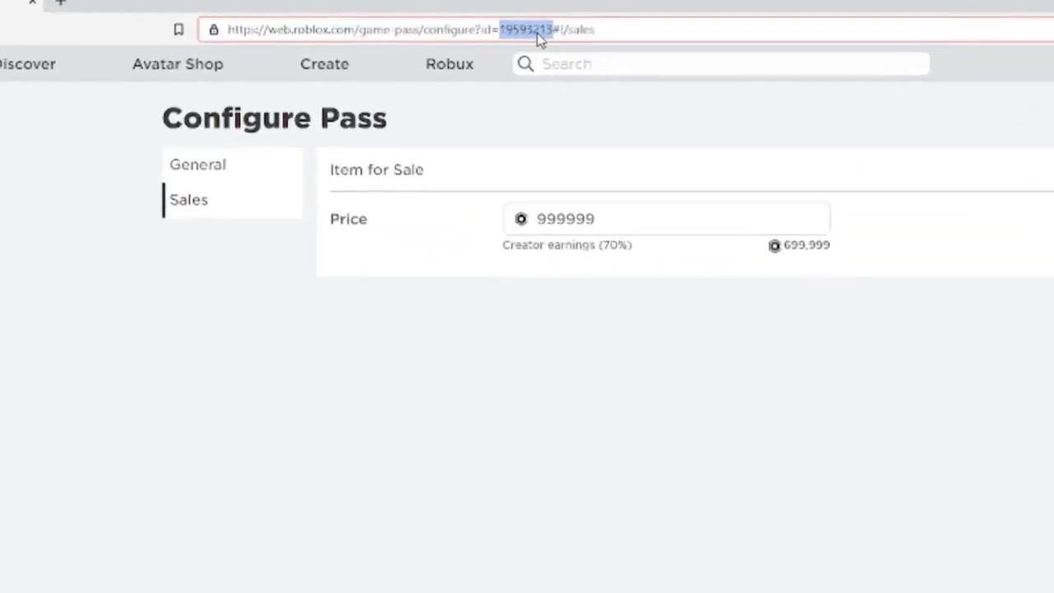
pyautogui.rightClick(452, 30)
pyautogui.click(626, 142)
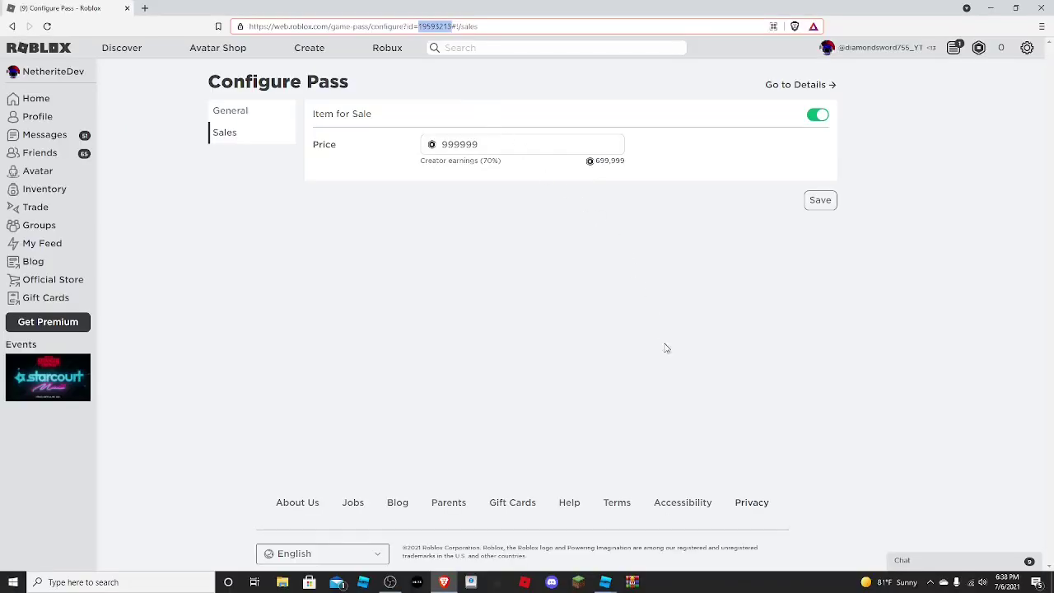
pyautogui.click(608, 580)
pyautogui.moveTo(670, 320); pyautogui.dragTo(671, 310, button='right')
pyautogui.scroll(-4, 670, 311)
pyautogui.scroll(1, 670, 310)
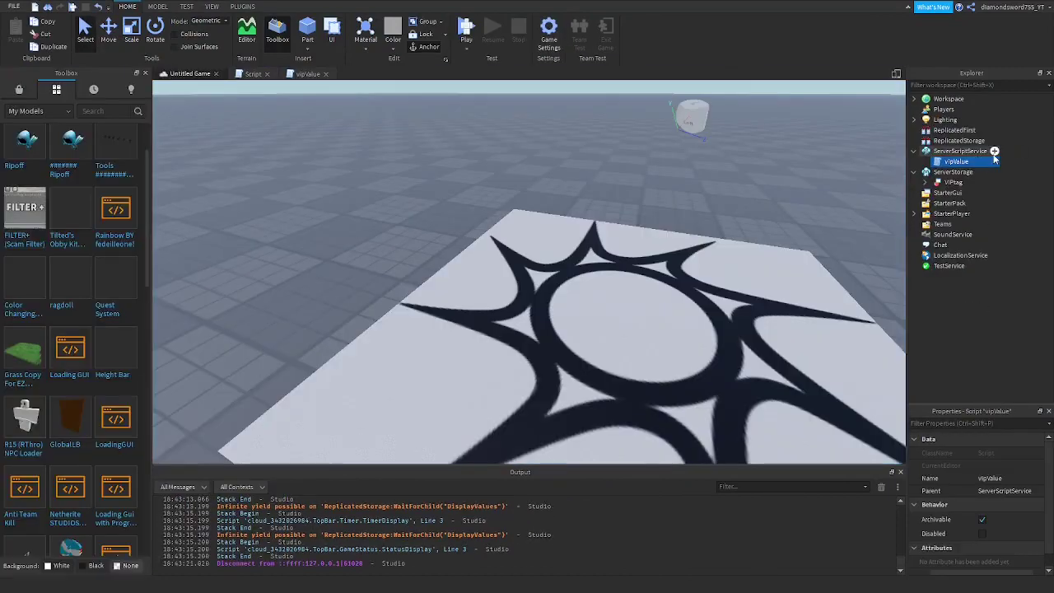
# Add a new script to ServerScriptService and rename it vipScript.
pyautogui.click(995, 151)
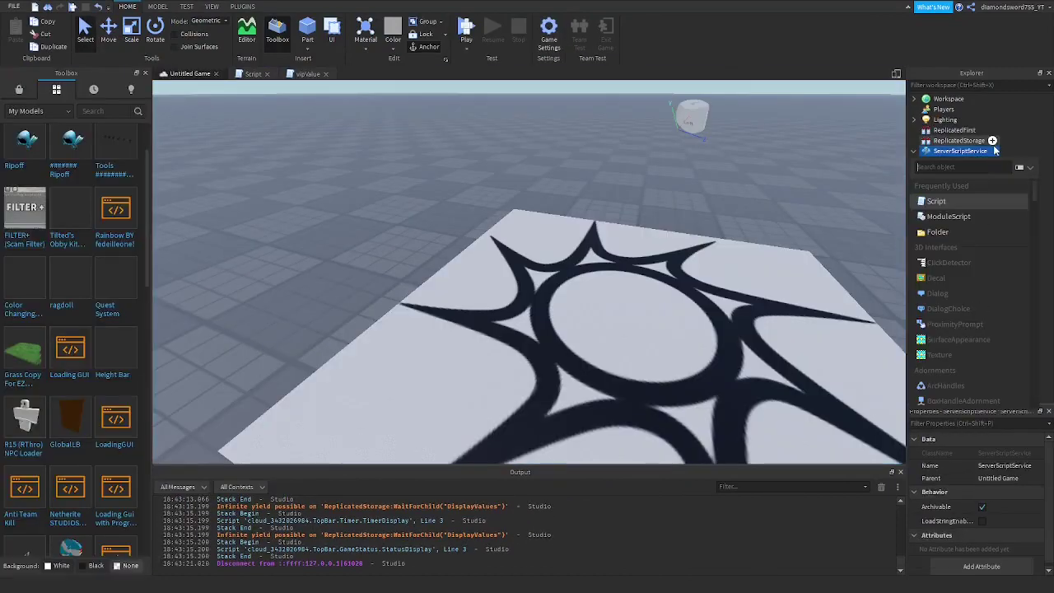
pyautogui.click(939, 205)
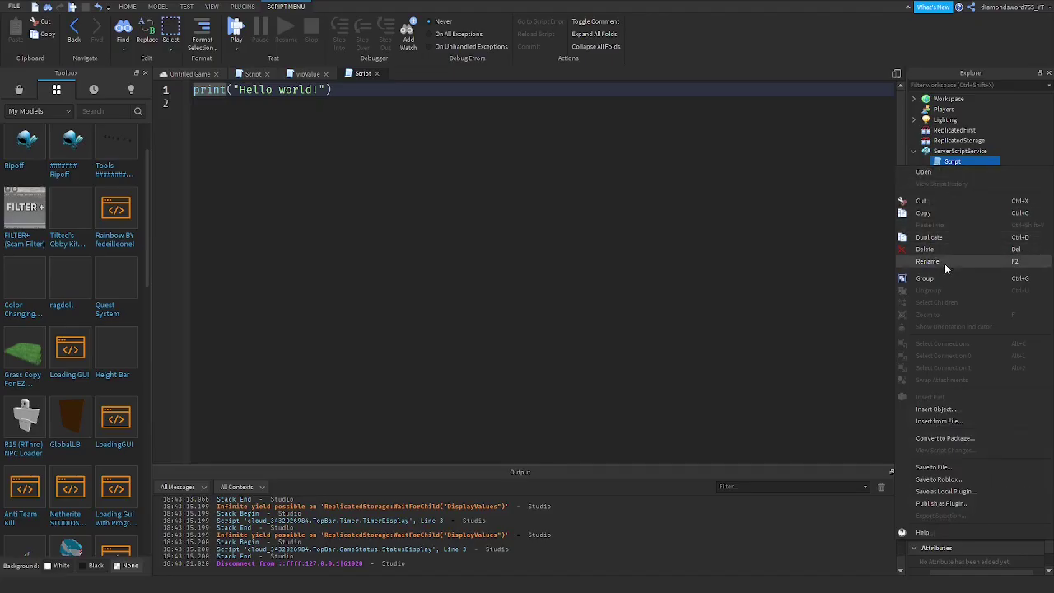
pyautogui.click(882, 271)
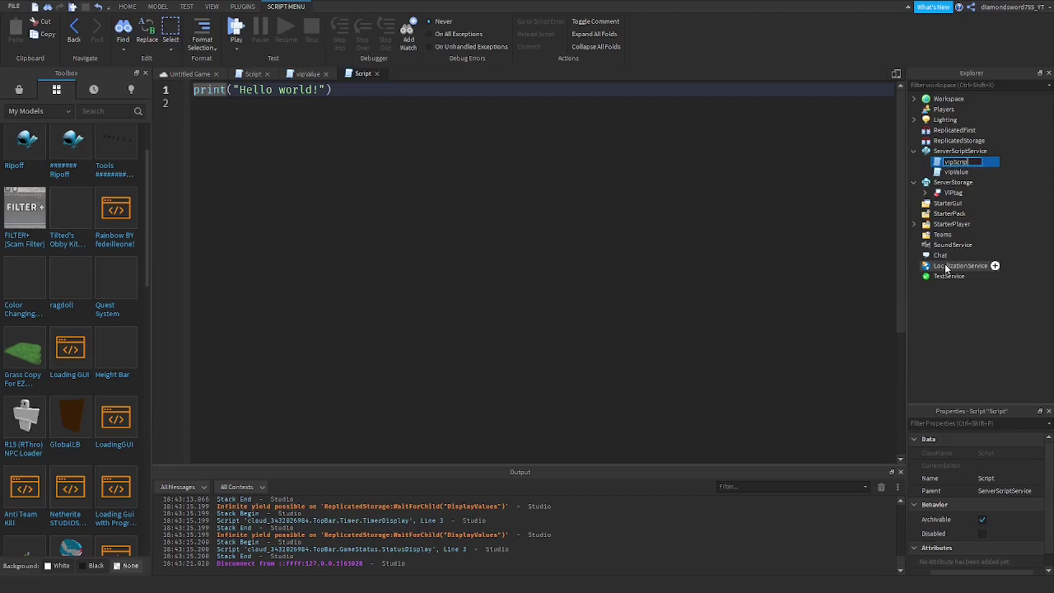
pyautogui.write('vipScript')
pyautogui.press('Return')
# Replace vipScript's default code with a local variable id set to the copied pass ID, 19593213.
pyautogui.press('BackSpace')
pyautogui.write('local')
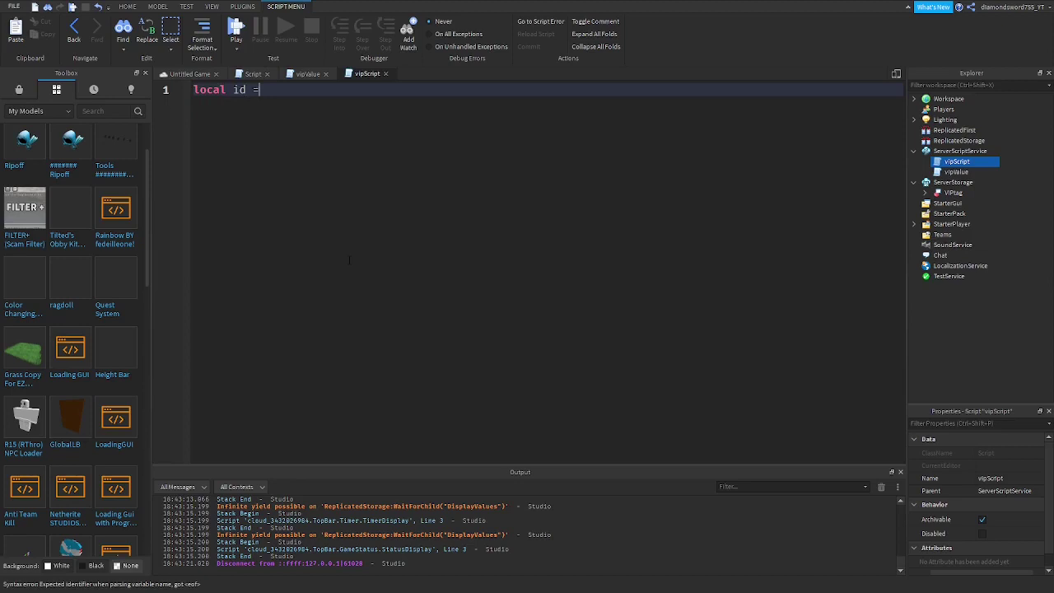
pyautogui.write(' id =')
pyautogui.hotkey('ctrl', 'v')
pyautogui.press('Return')
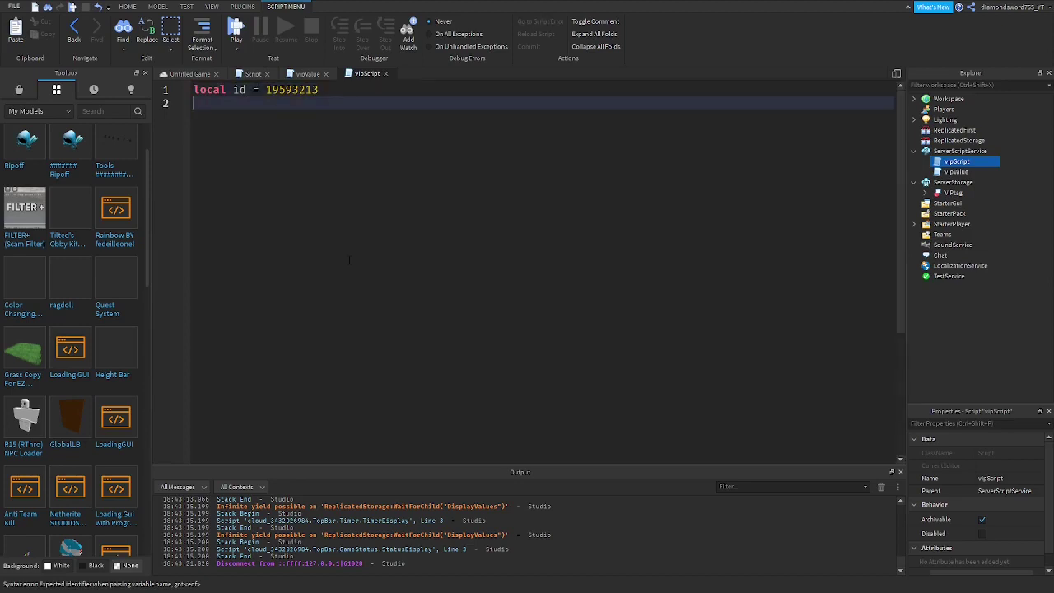
pyautogui.press('Return')
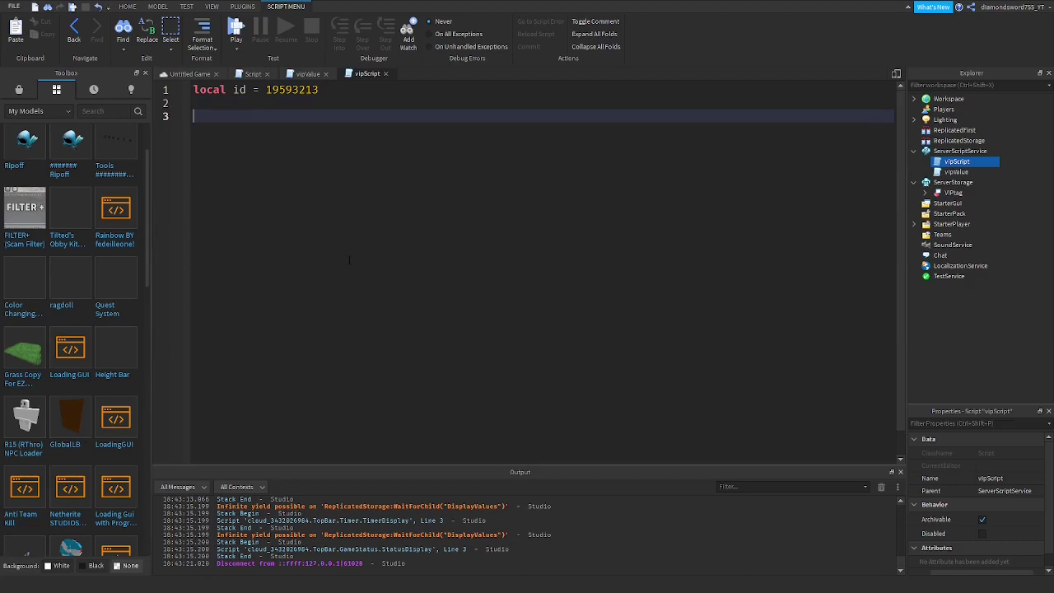
# Below the id variable, reference game:GetService("MarketplaceService").PromptGamePassPurchaseFinished.
pyautogui.write('game:GetService()')
pyautogui.press('BackSpace')
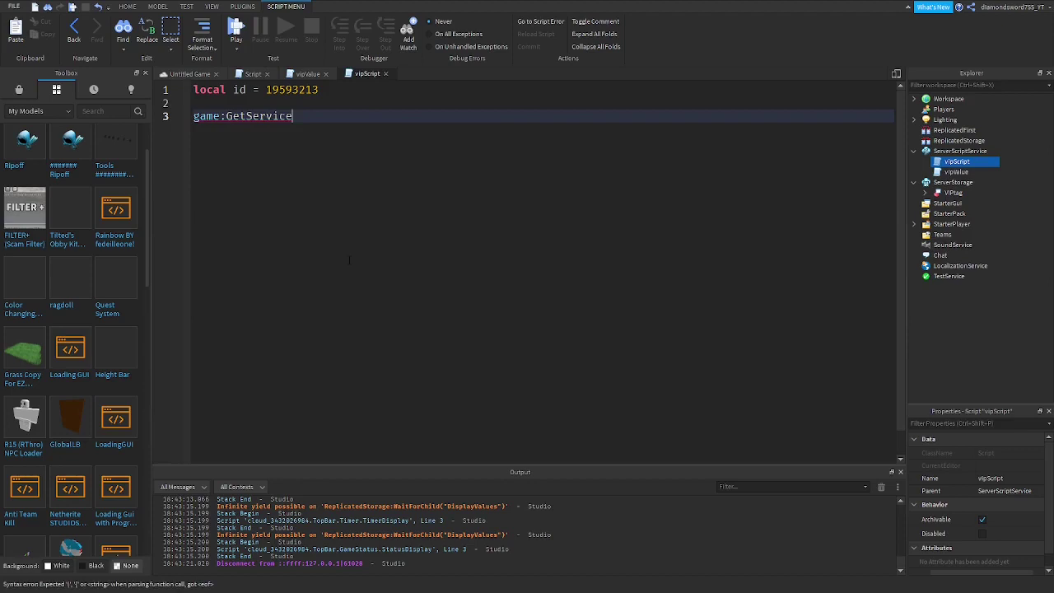
pyautogui.write('(ma')
pyautogui.press('Tab')
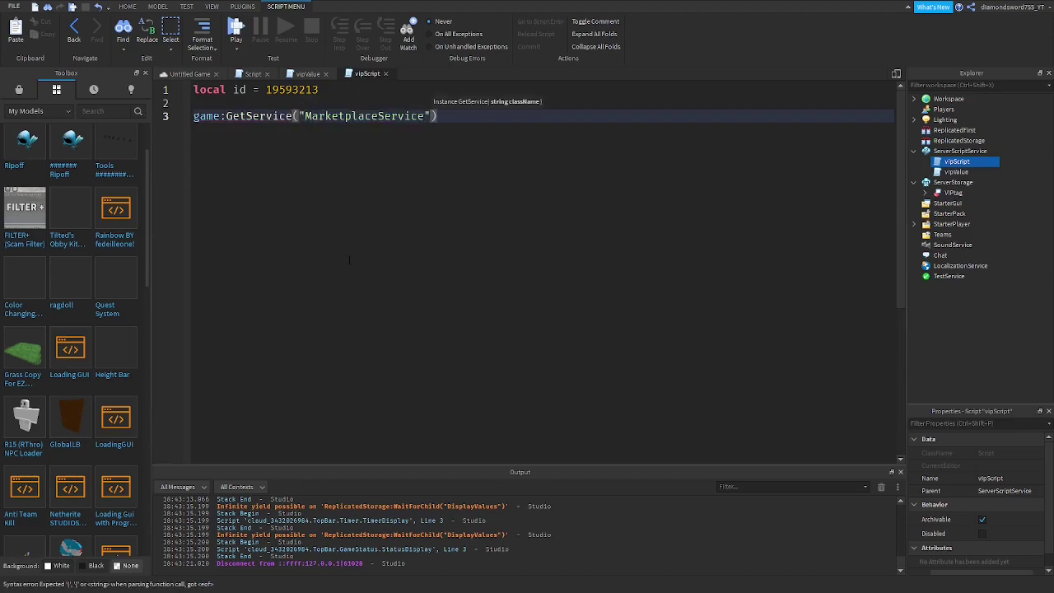
pyautogui.write('.Pr')
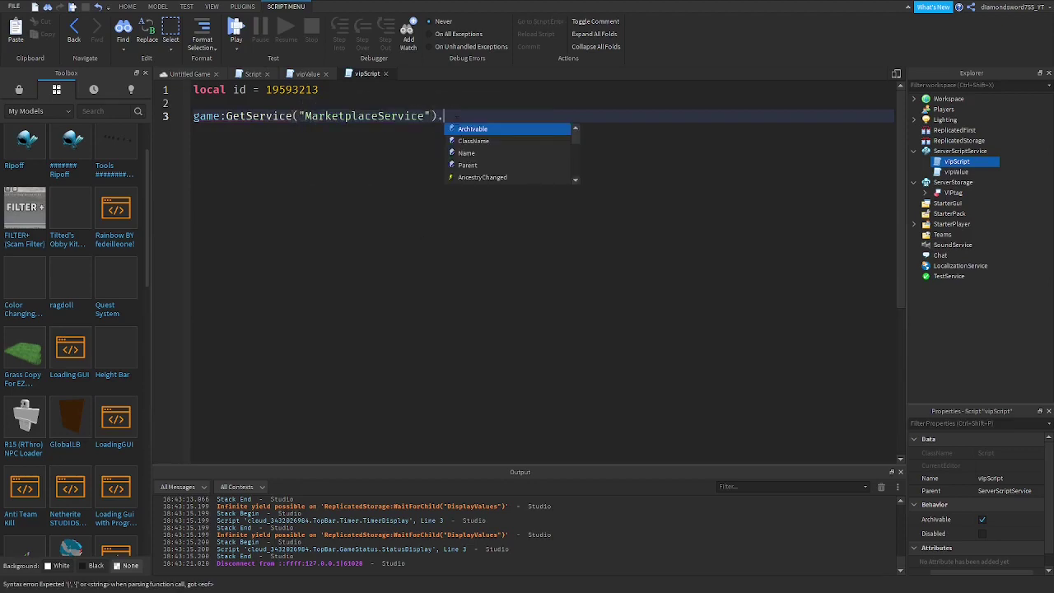
pyautogui.press('Tab')
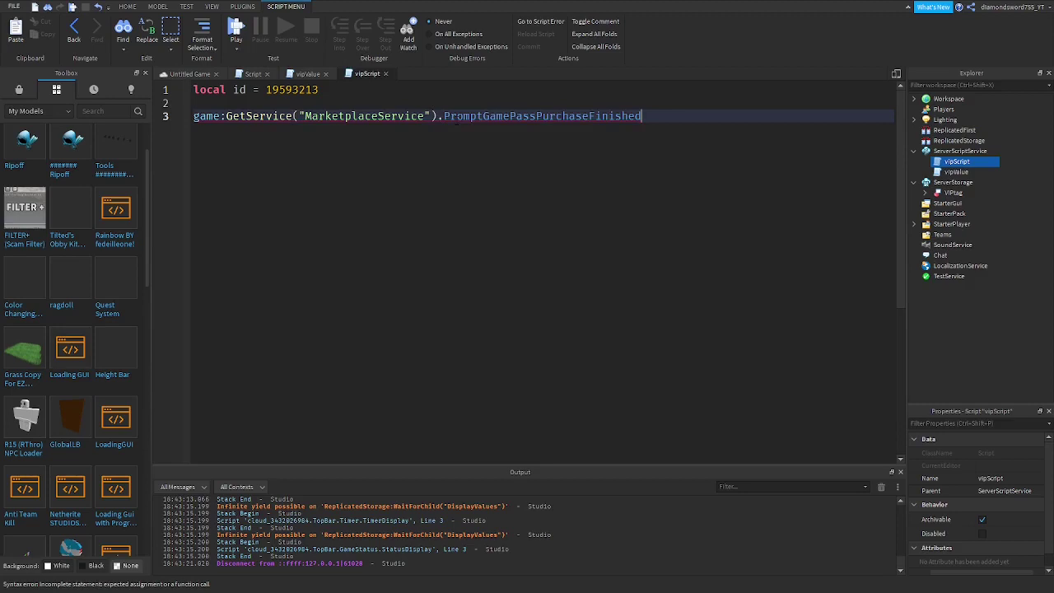
# Connect the PromptGamePassPurchaseFinished event to a function whose first parameters are plr and ido.
pyautogui.write(':C')
pyautogui.press('Tab')
pyautogui.write('fu')
pyautogui.press('Tab')
pyautogui.write('(plr,')
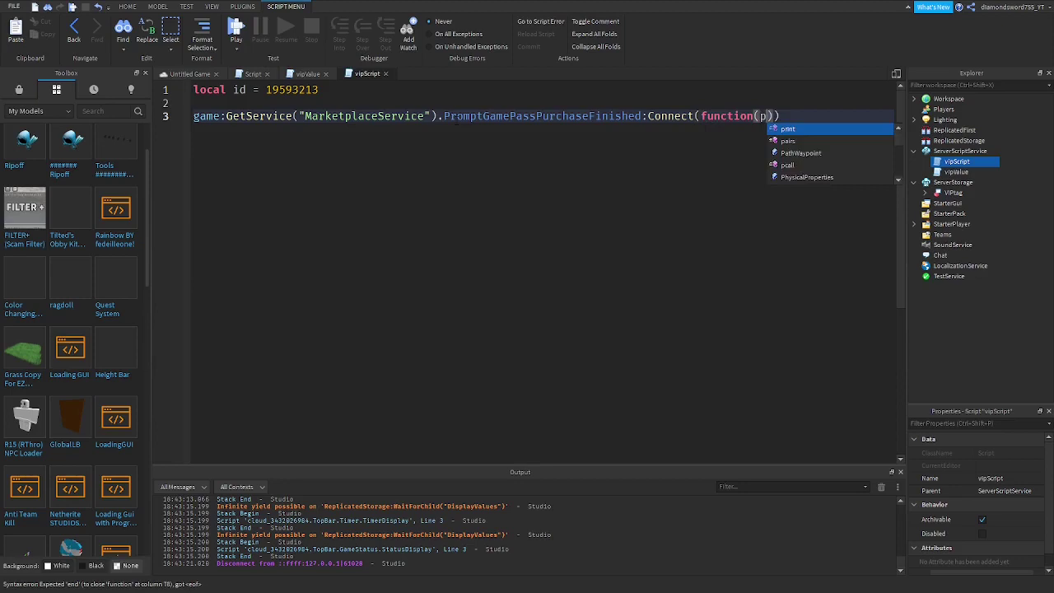
pyautogui.write('ido,pl')
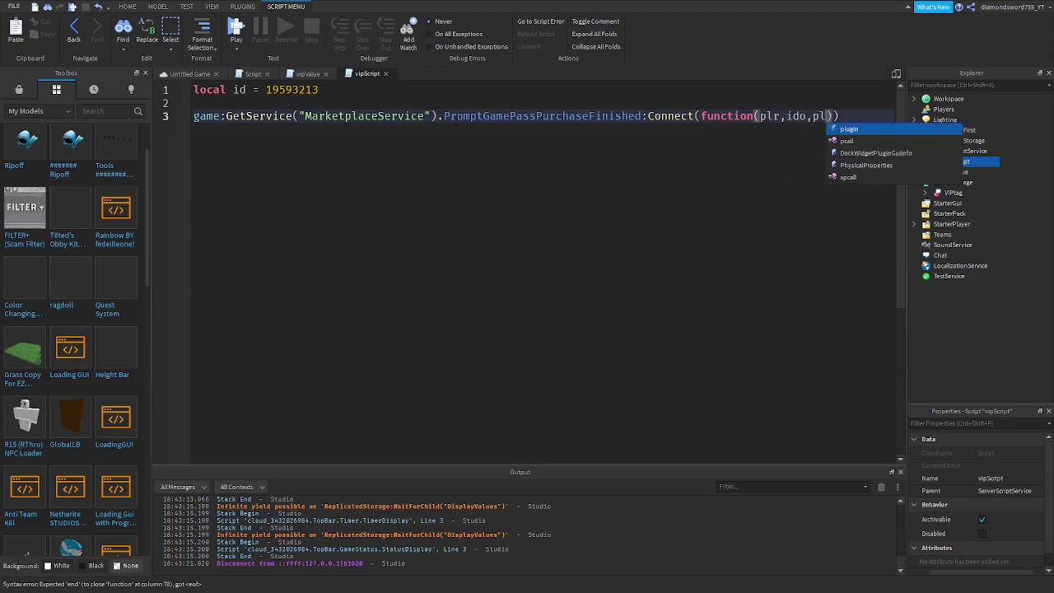